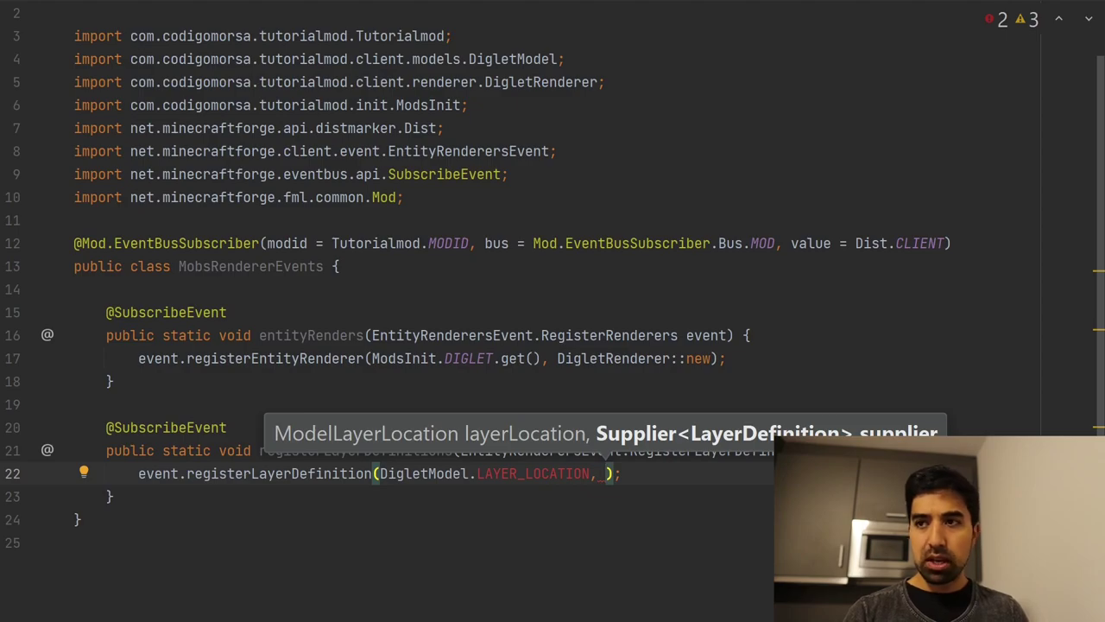
- Pass a DigletModel method reference beginning with createBo as the supplier argument of the registerLayerDefinition call
text(DigletModel.)
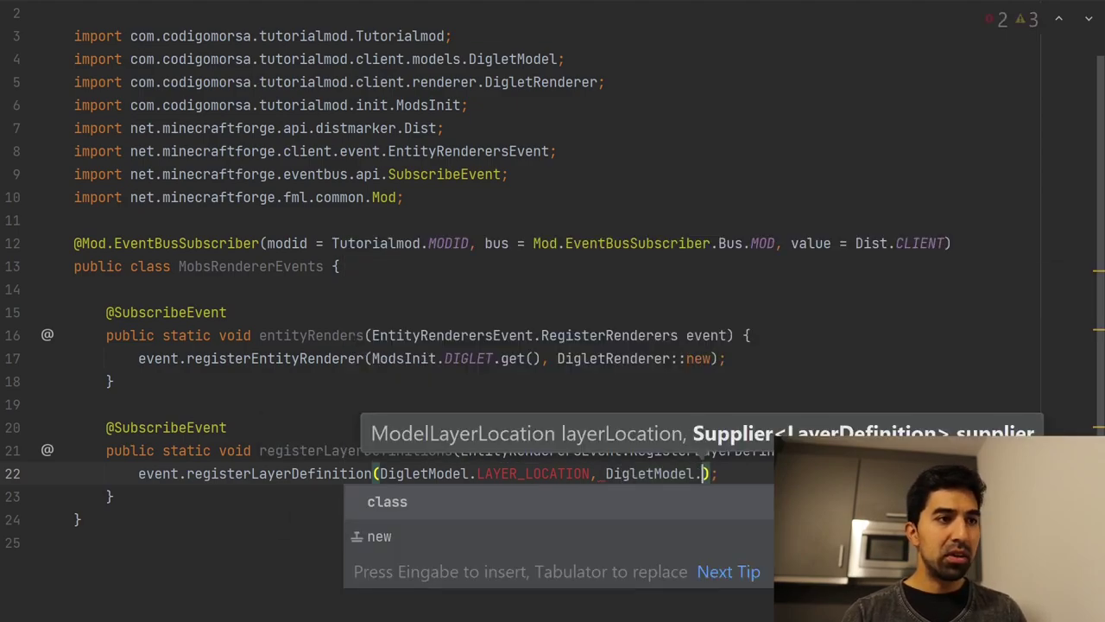
key(BackSpace)
text(::c)
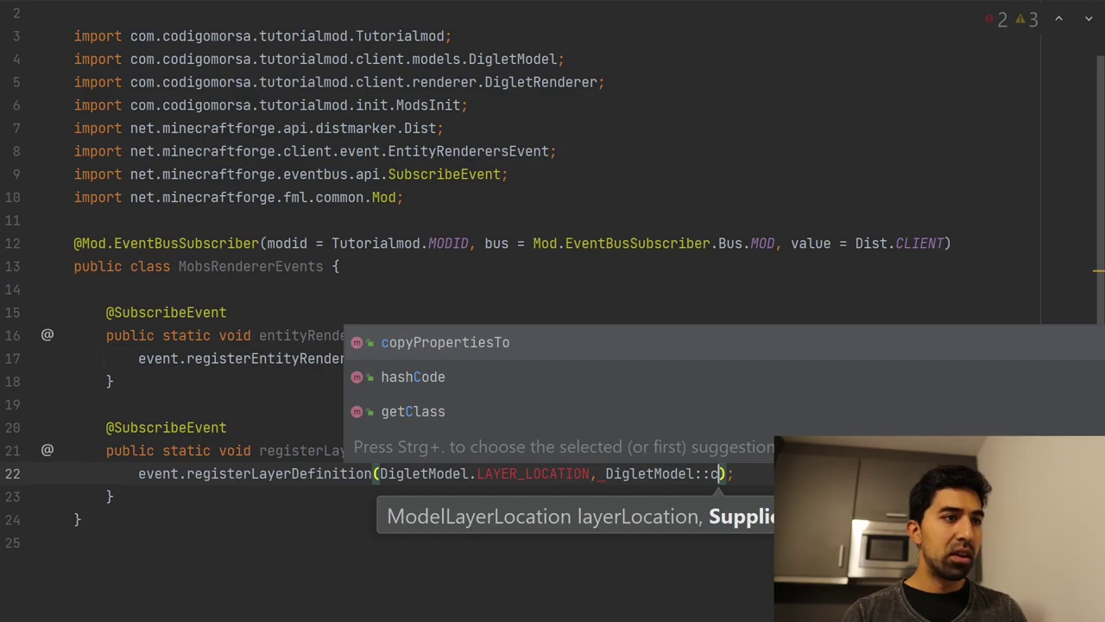
text(reateBo)
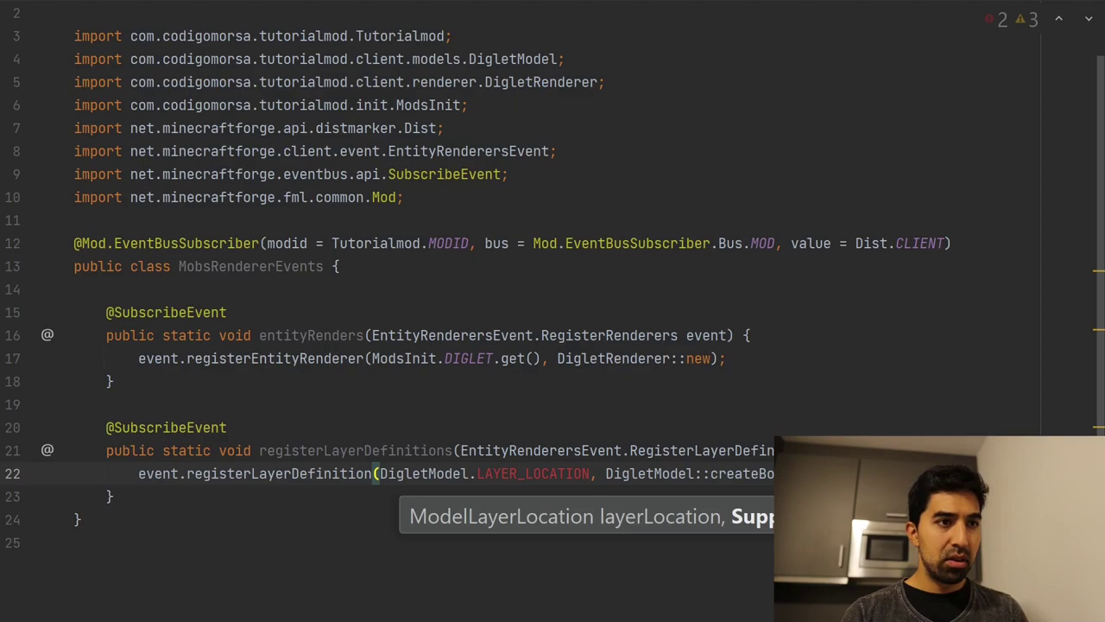
key(Up)
key(Up)
key(Up)
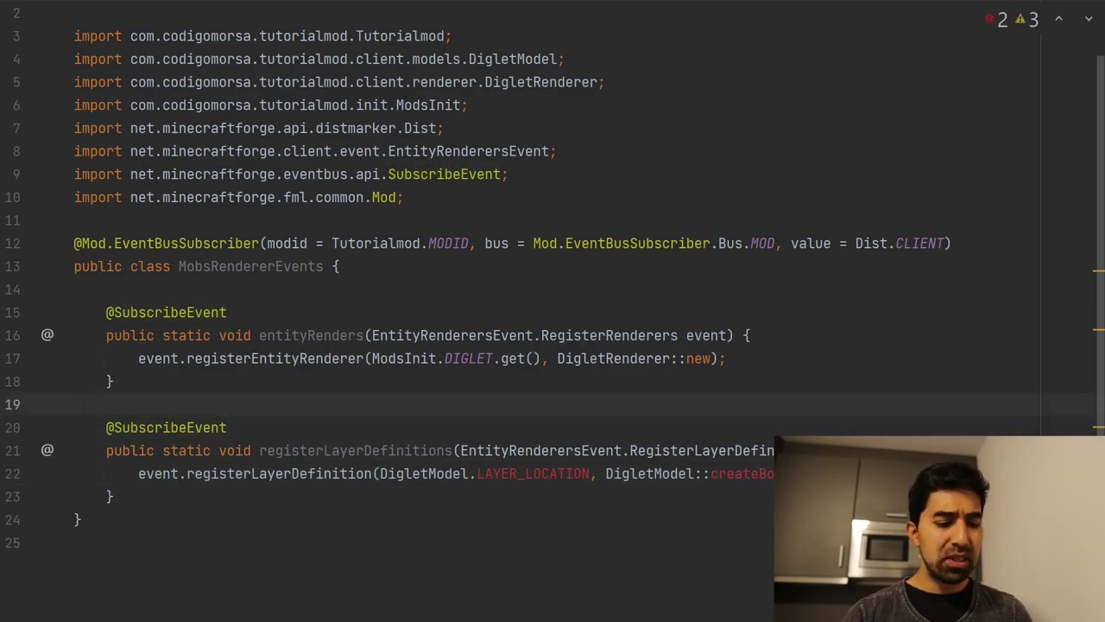
key(alt+1)
scroll(195, 343, up, 3)
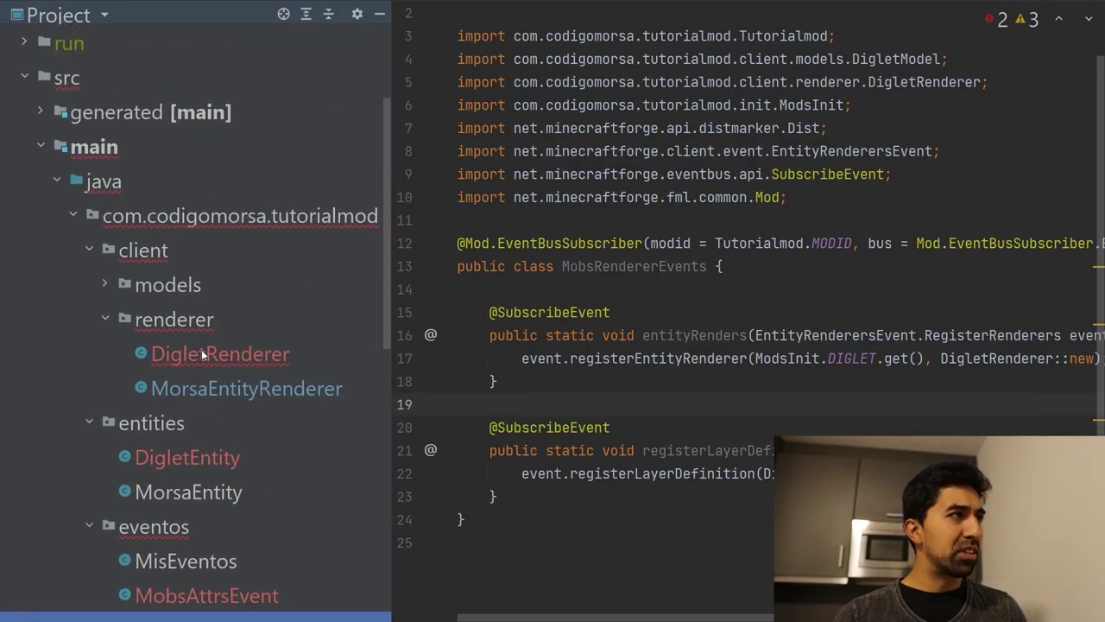
scroll(202, 348, down, 2)
key(Escape)
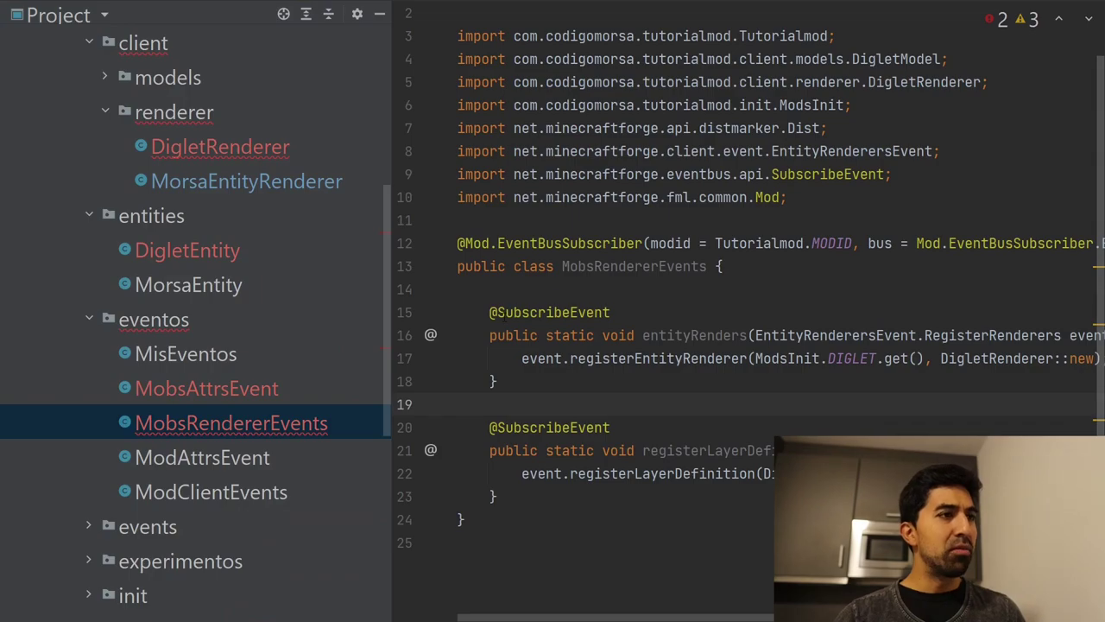
click(645, 292)
key(alt+1)
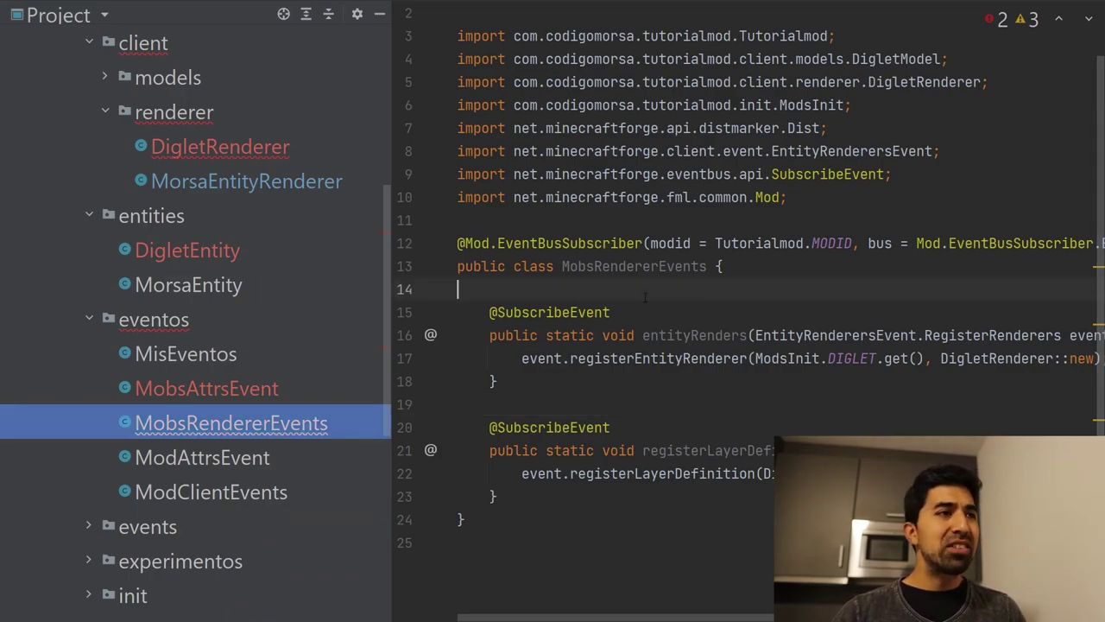
key(alt+1)
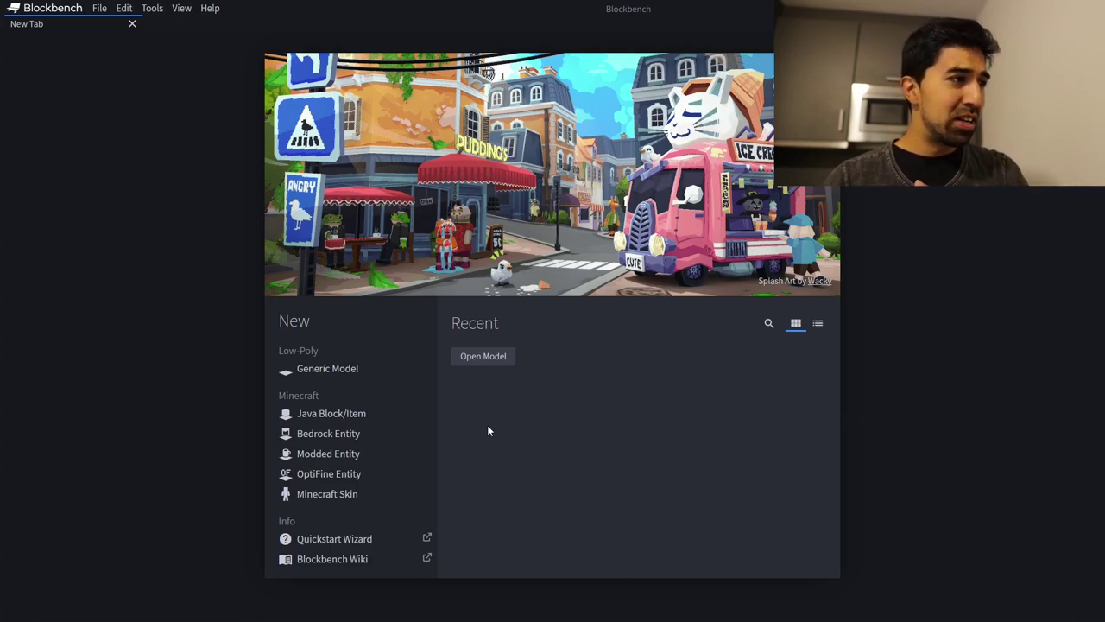
- Switch to Blockbench and open the existing model diglet_model.bbmodel from the diglet resources folder
click(486, 357)
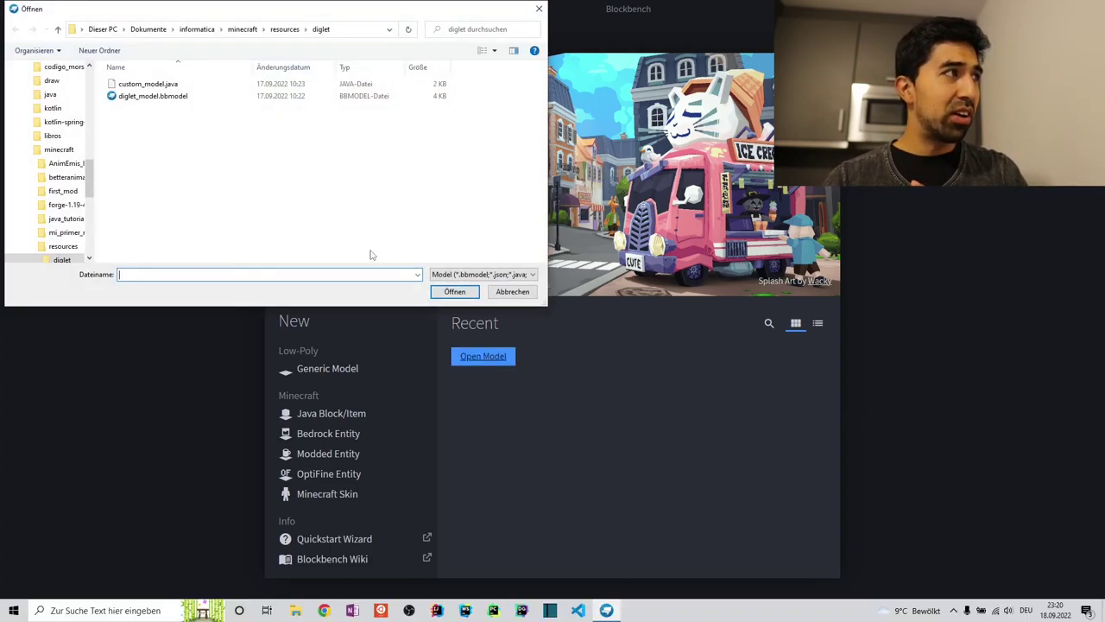
double_click(182, 98)
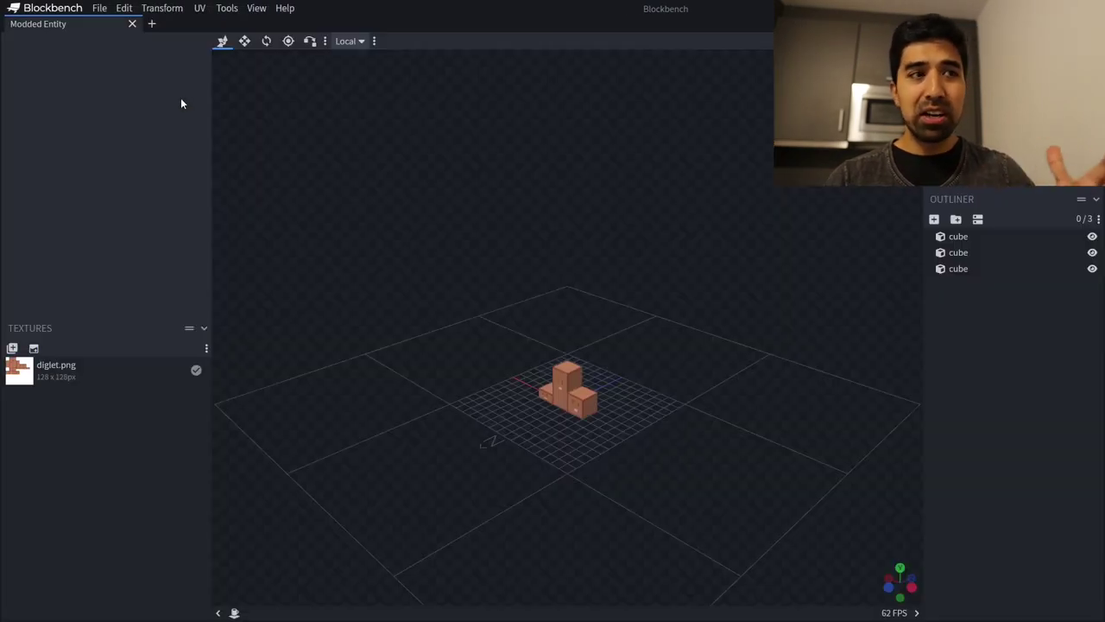
right_drag(561, 447, 563, 417)
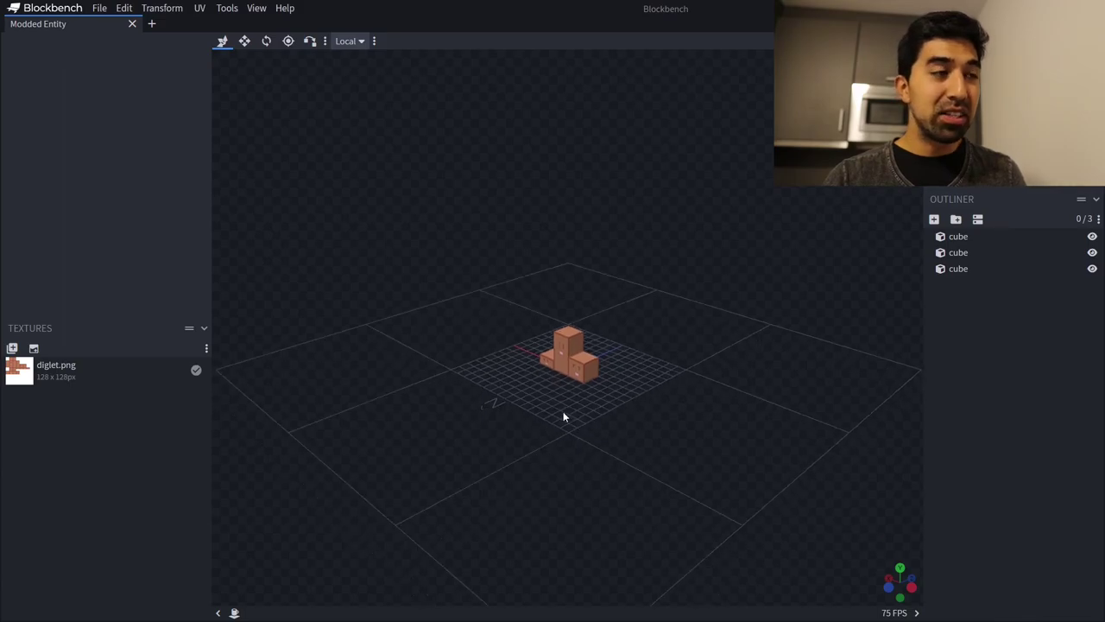
scroll(559, 401, up, 5)
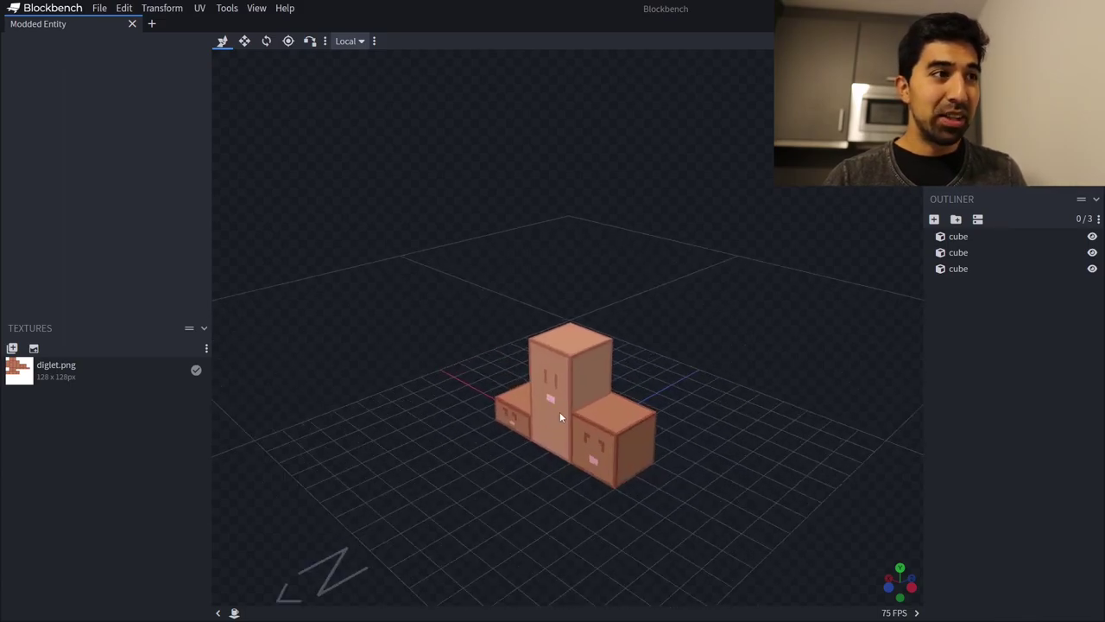
drag(634, 544, 654, 469)
scroll(615, 436, up, 3)
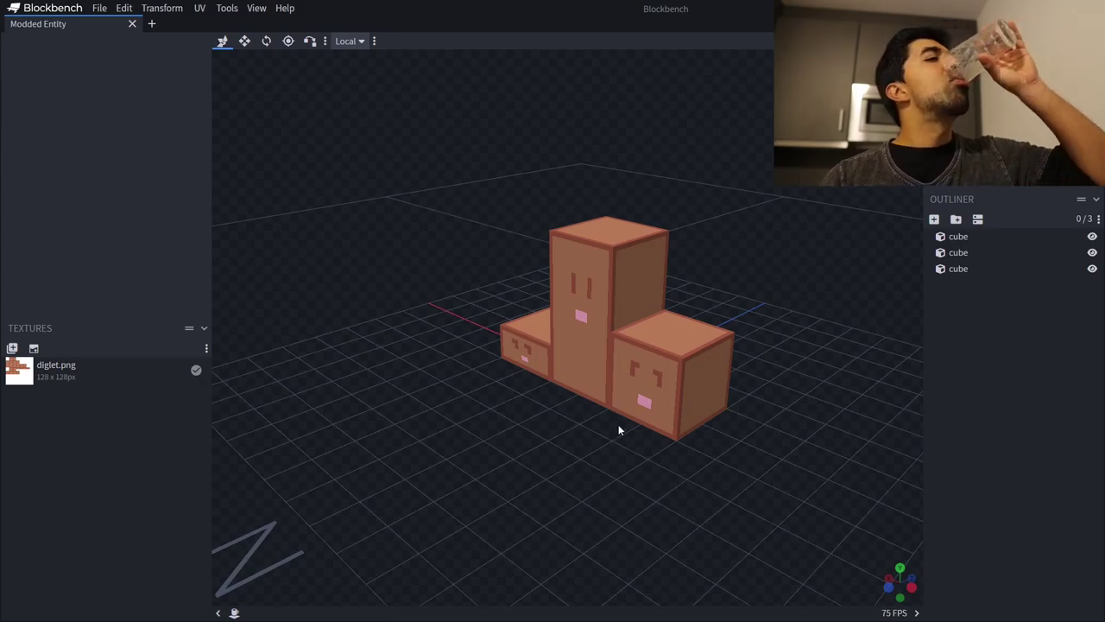
drag(606, 436, 686, 515)
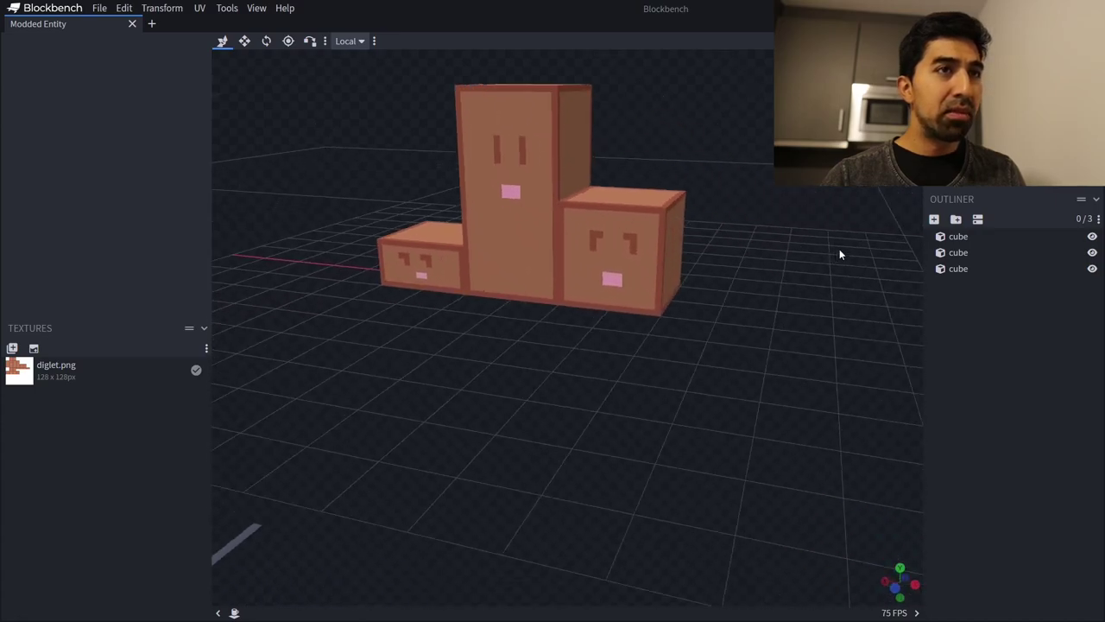
- Add a cube, place it apart from the three figures along the red X axis, and stretch it upward into a tall block
click(933, 219)
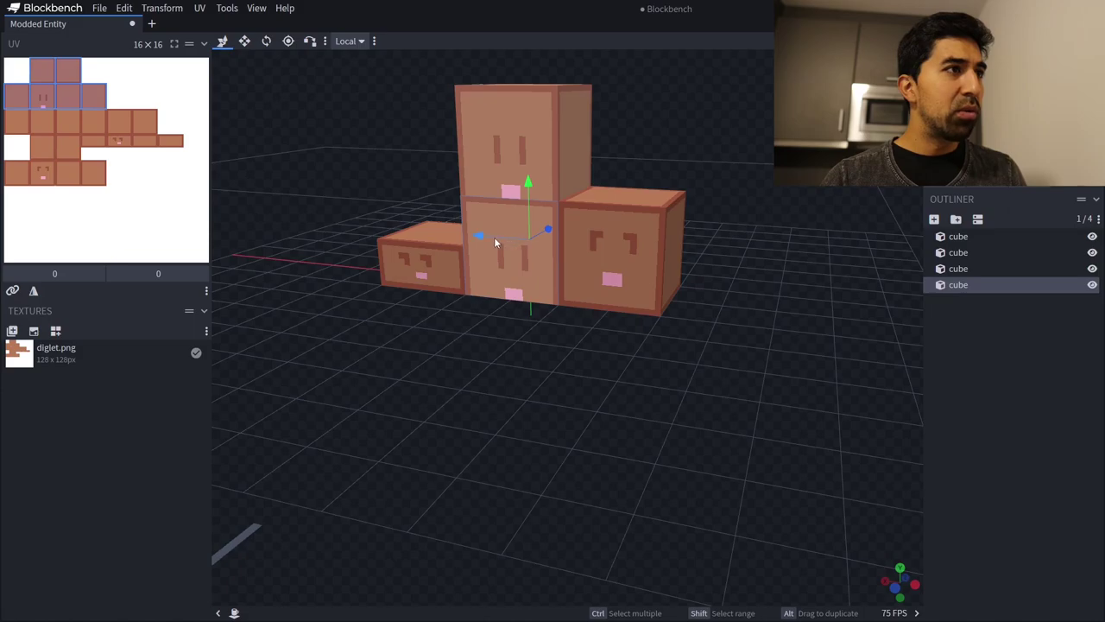
drag(496, 242, 284, 240)
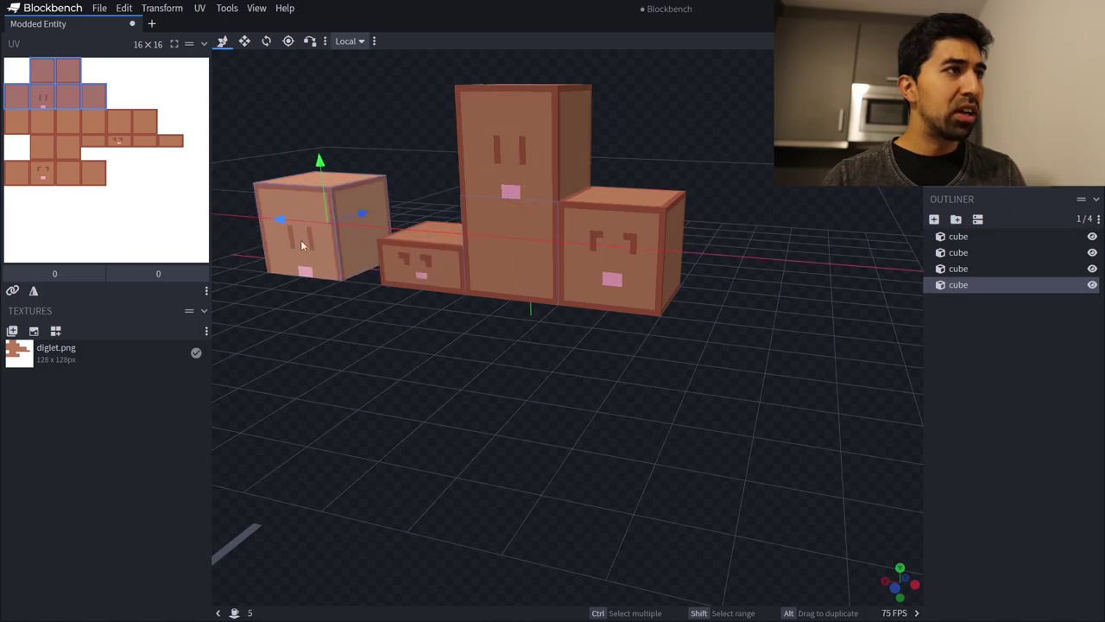
right_drag(363, 383, 505, 392)
scroll(471, 271, down, 3)
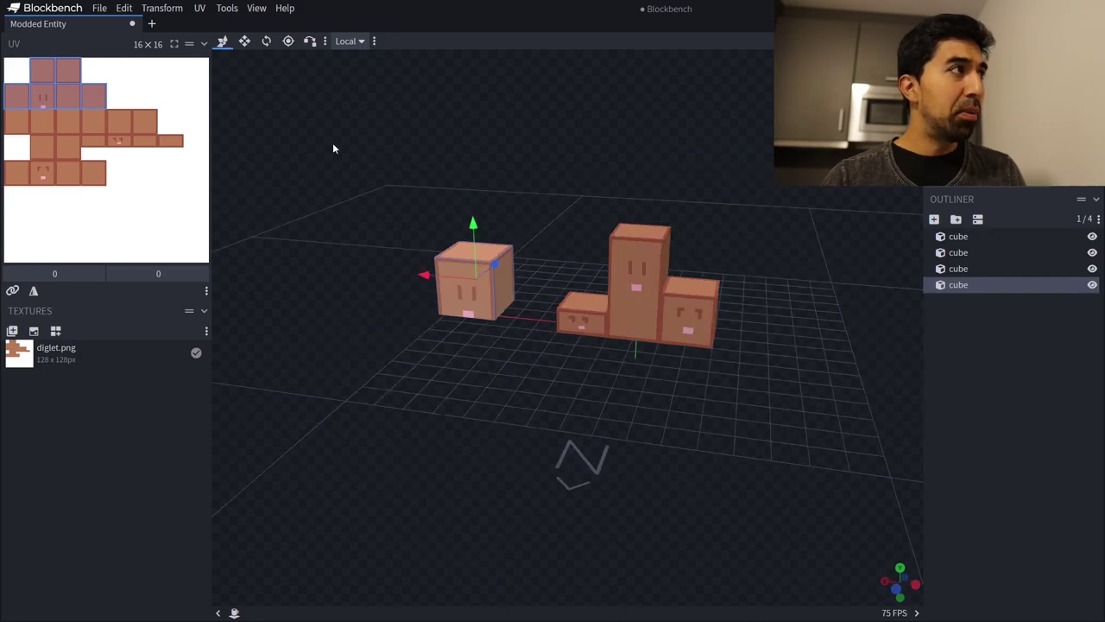
click(244, 40)
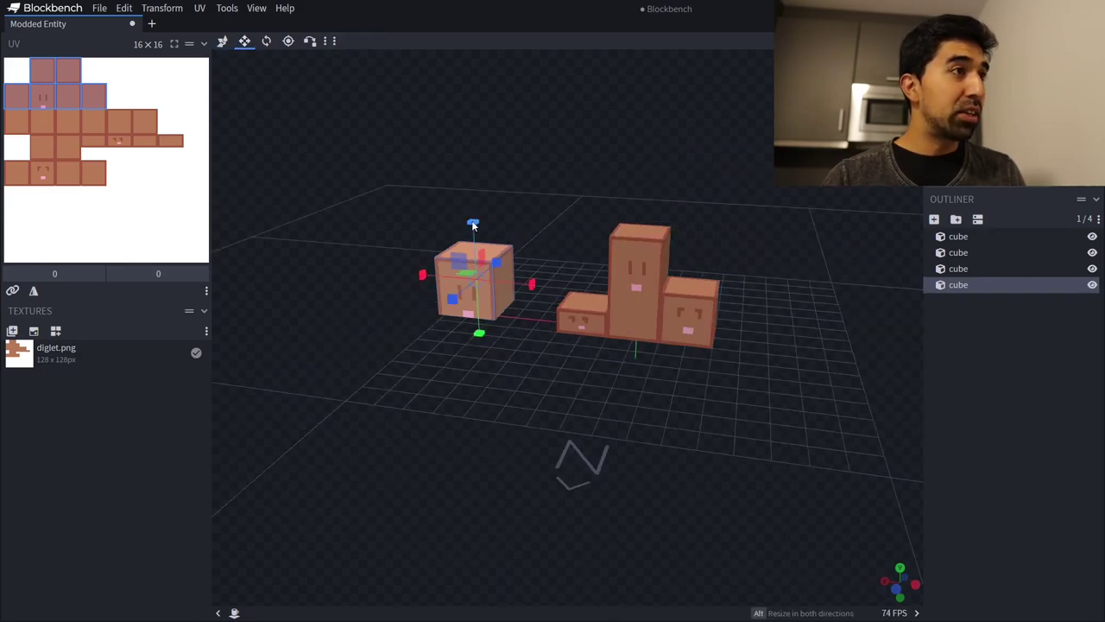
drag(473, 224, 474, 104)
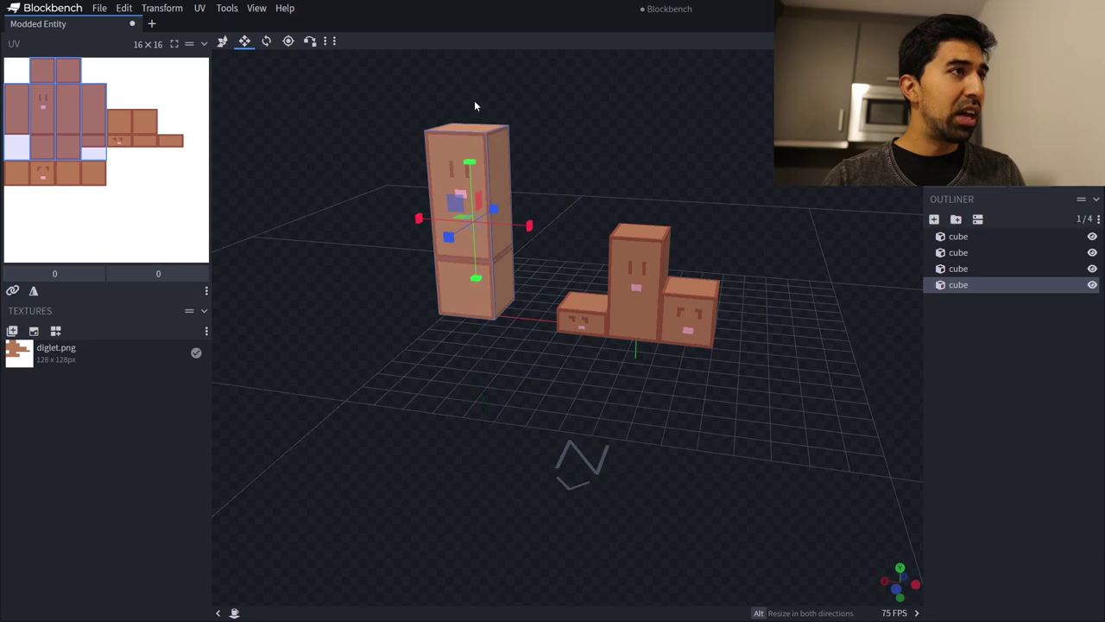
- Try rotating the tall block about its vertical axis and undo the rotation
click(267, 47)
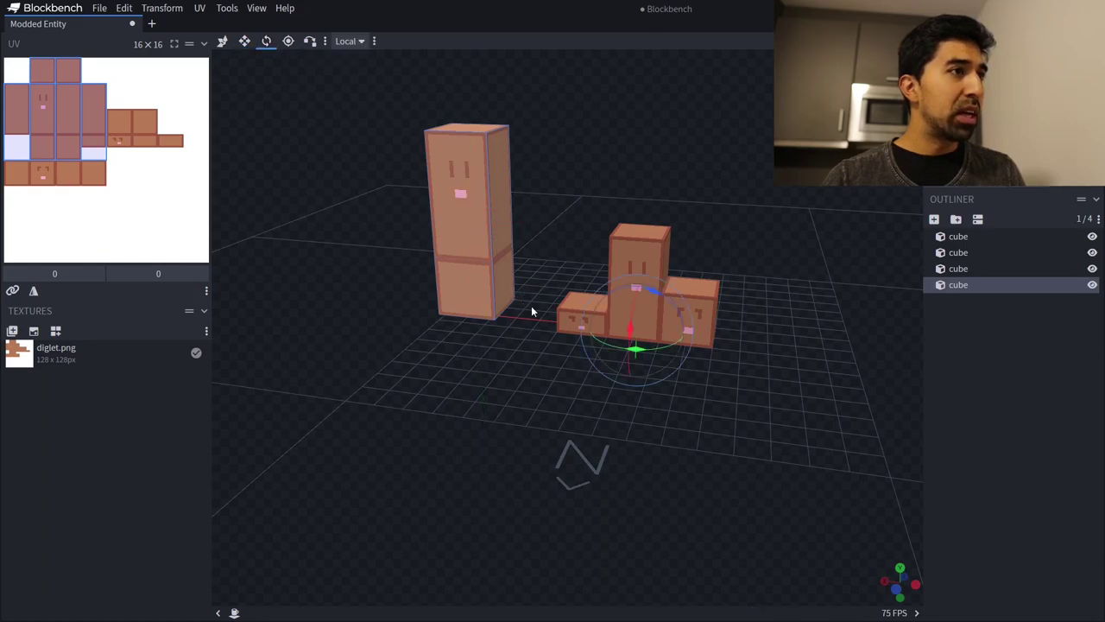
drag(636, 348, 656, 313)
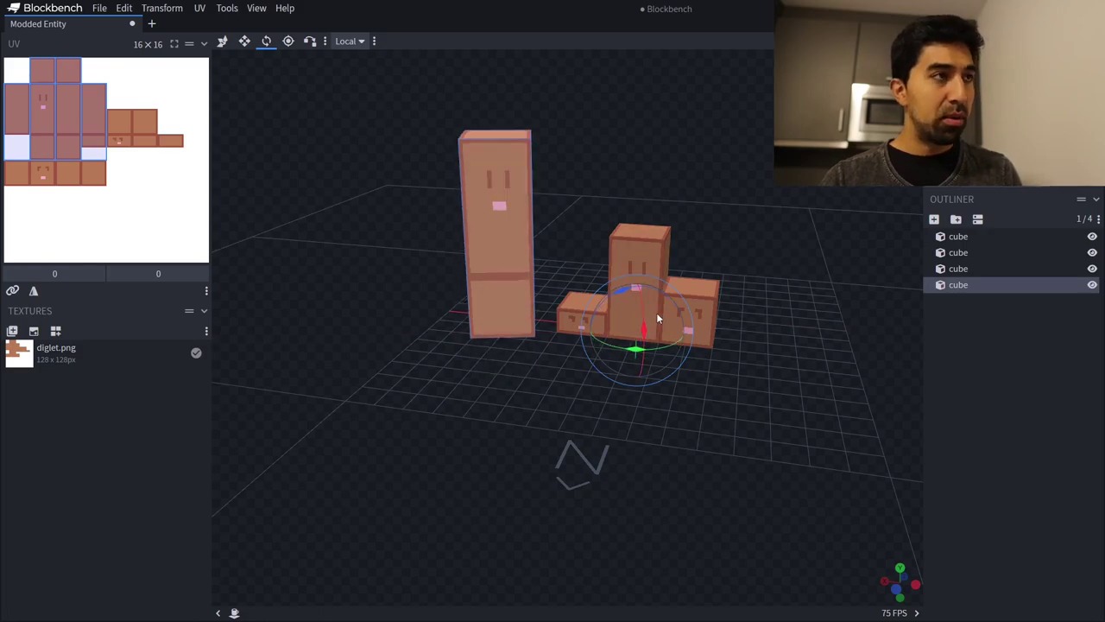
key(ctrl+z)
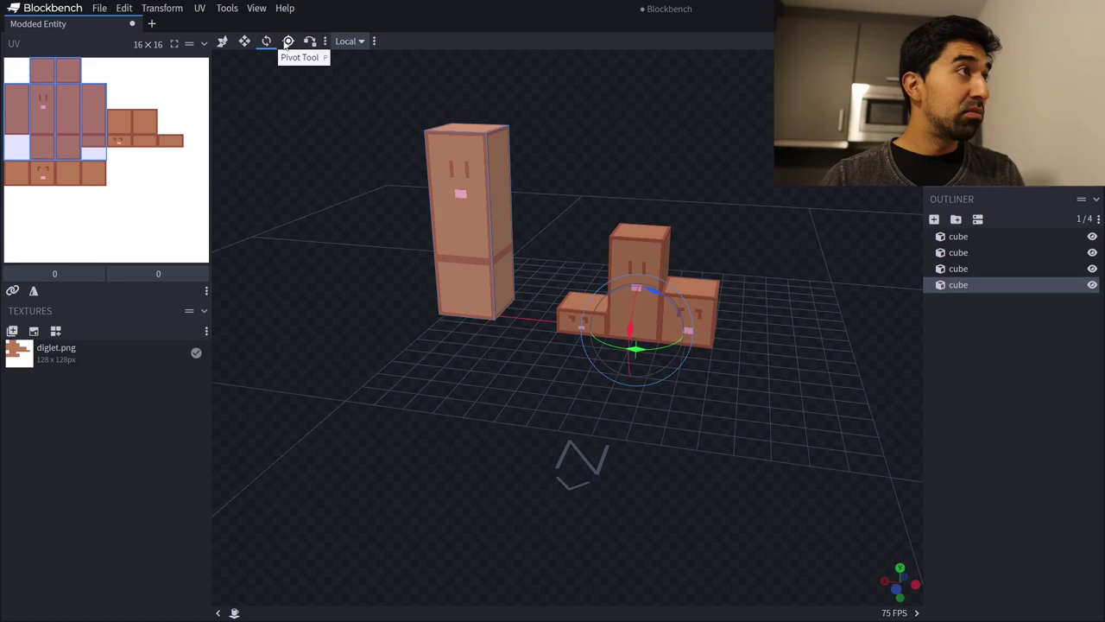
click(224, 42)
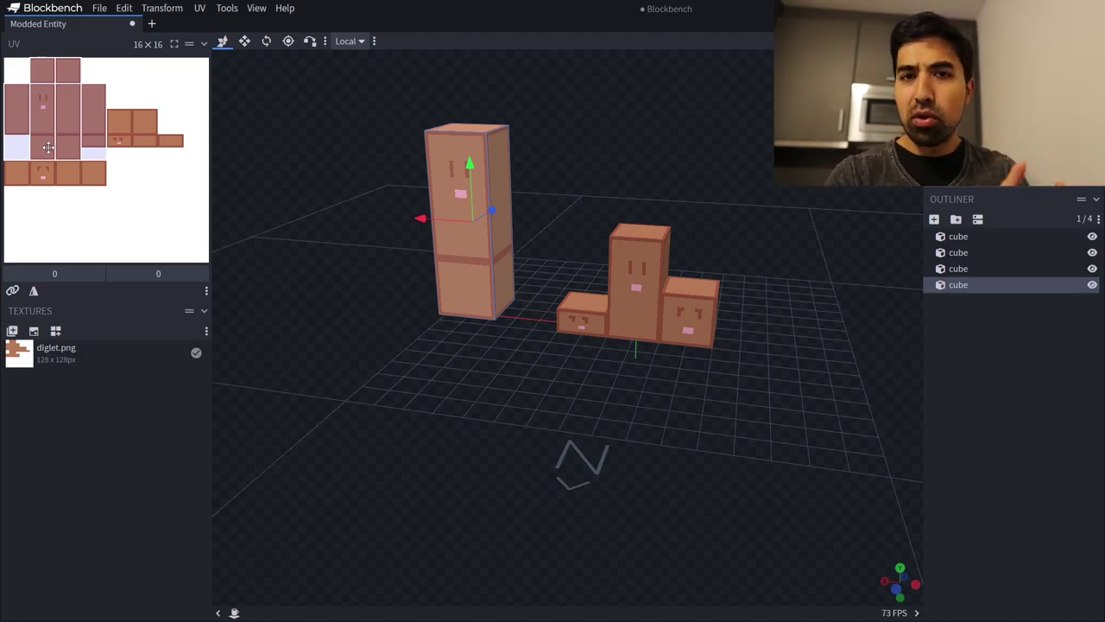
- Start a new Modded Entity project with the export version Forge 1.17 - 1.18 (Mojmaps)
click(100, 8)
mouse_move(164, 42)
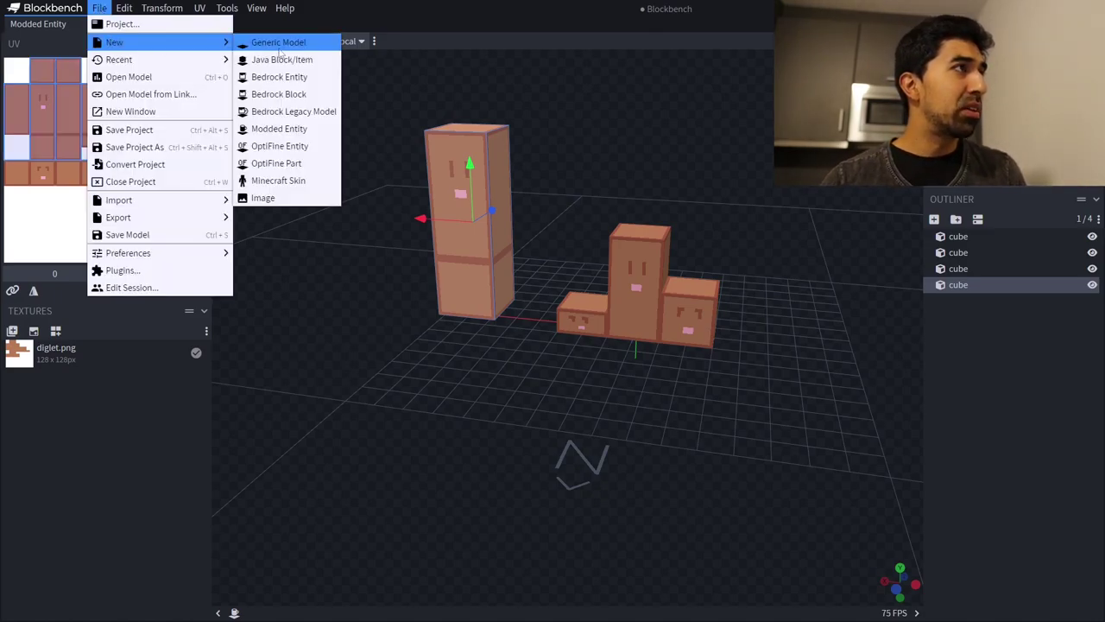
click(306, 130)
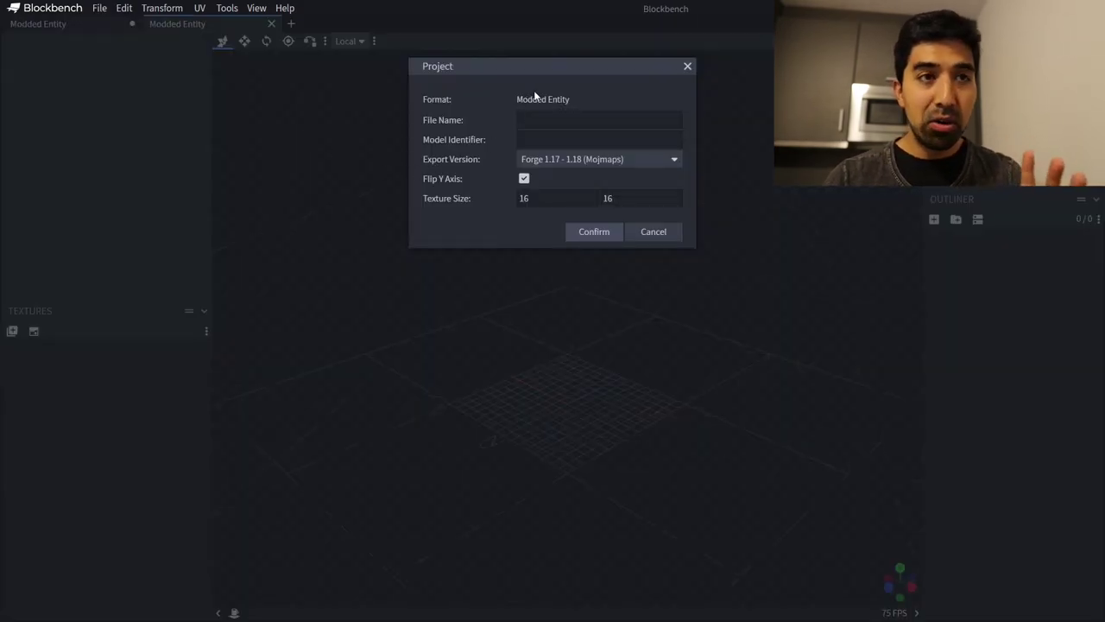
click(613, 159)
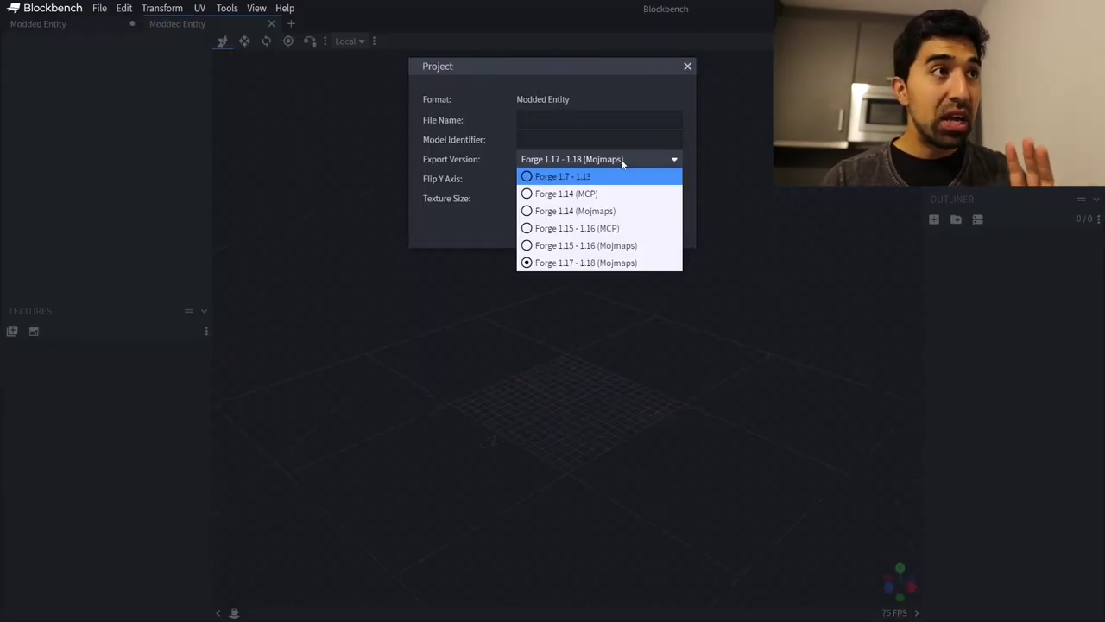
click(595, 263)
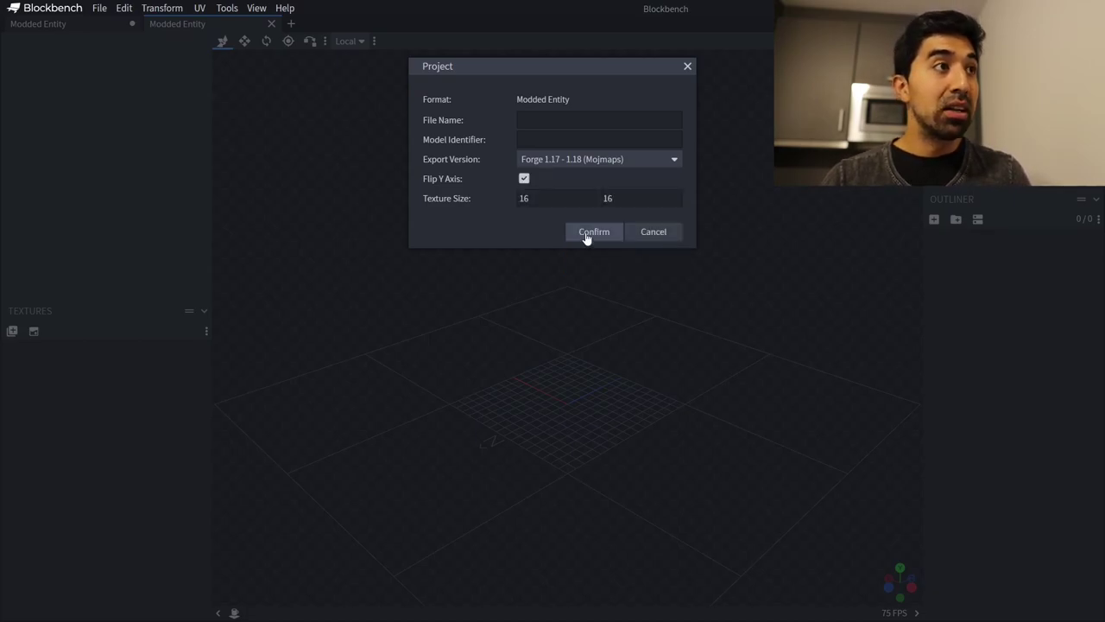
- Set the new project's texture size to 128 by 128 and create the project
double_click(550, 198)
text(128)
key(Tab)
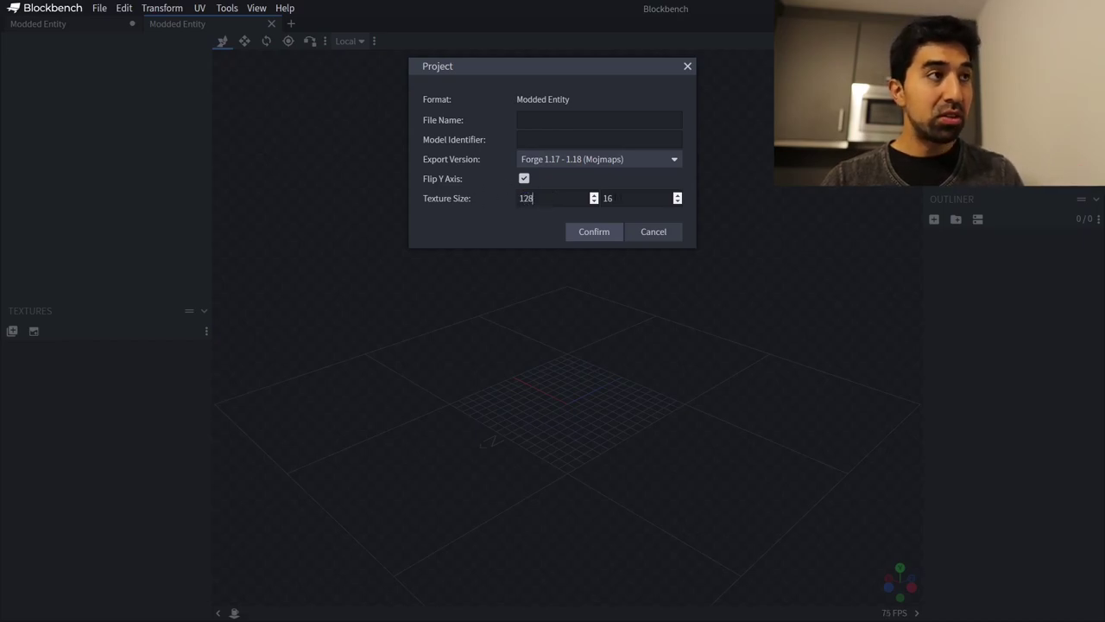
key(BackSpace)
key(BackSpace)
text(128)
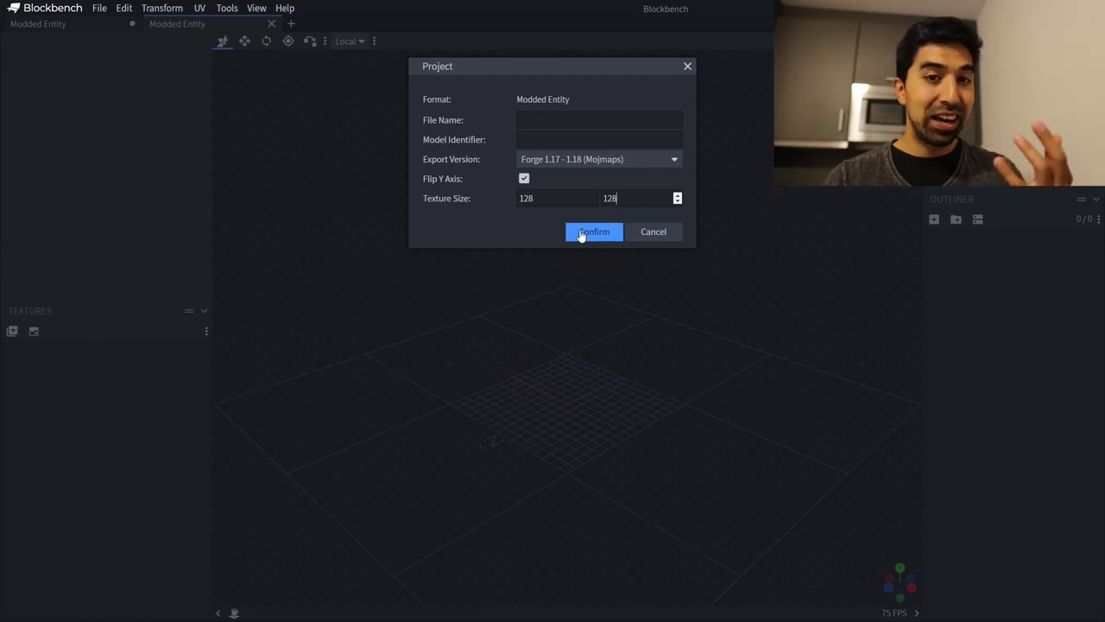
click(581, 235)
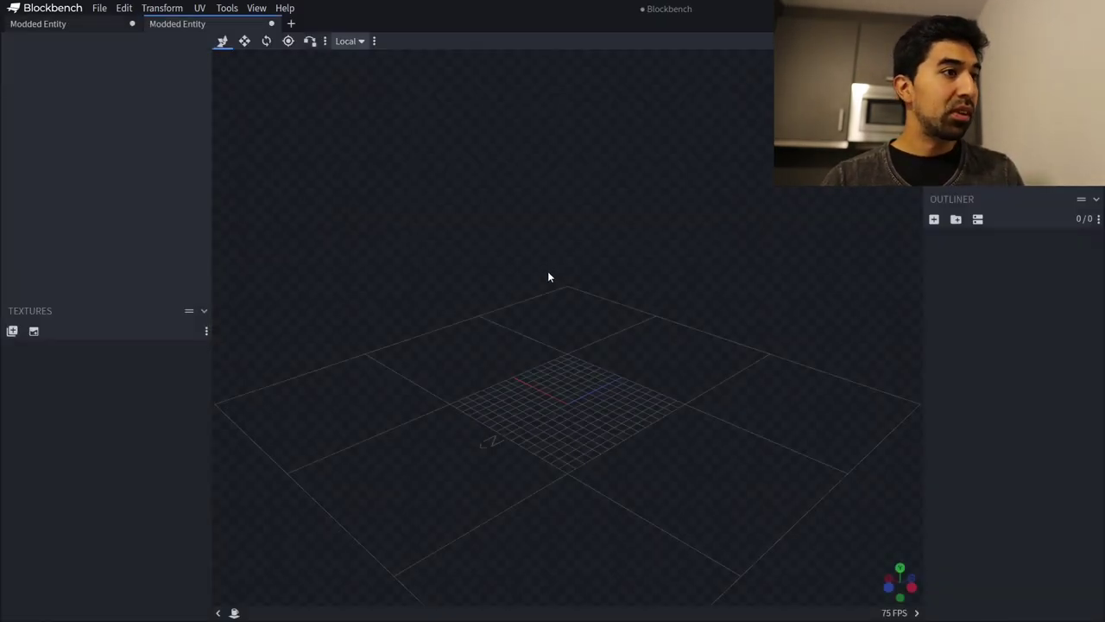
- Add a cube to the empty project and generate a texture template named texture with a 128x pixel density
click(933, 221)
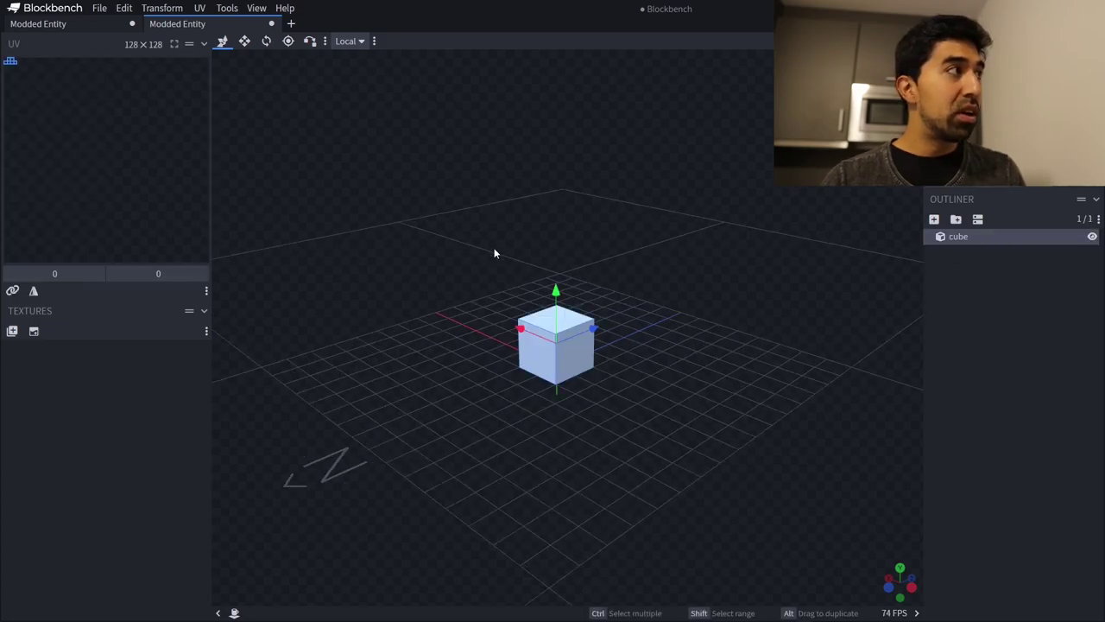
right_drag(617, 400, 669, 380)
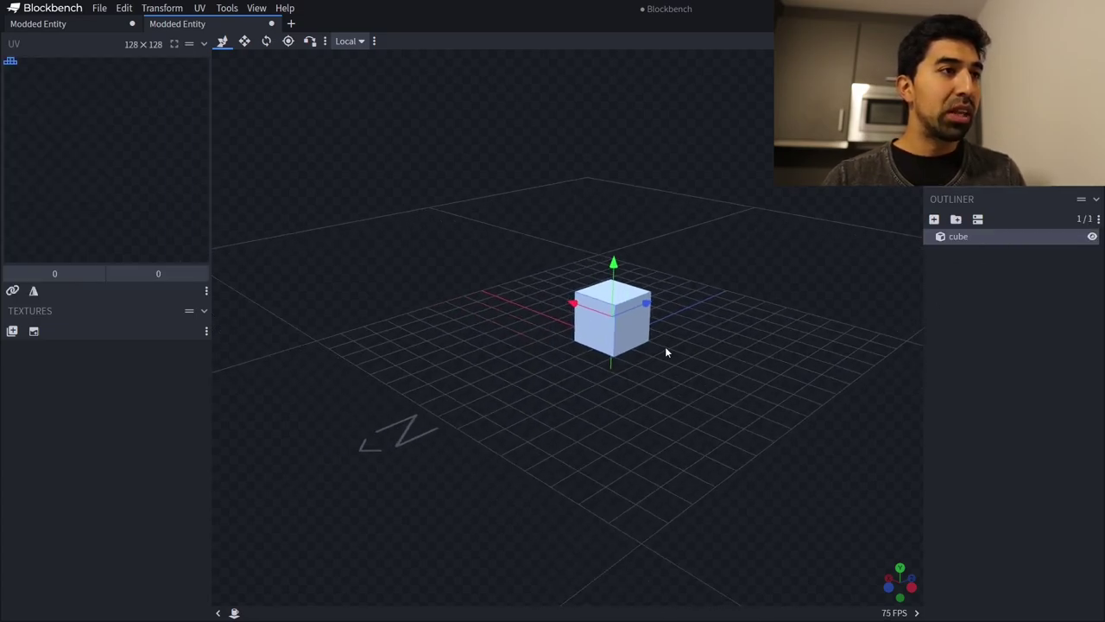
click(34, 331)
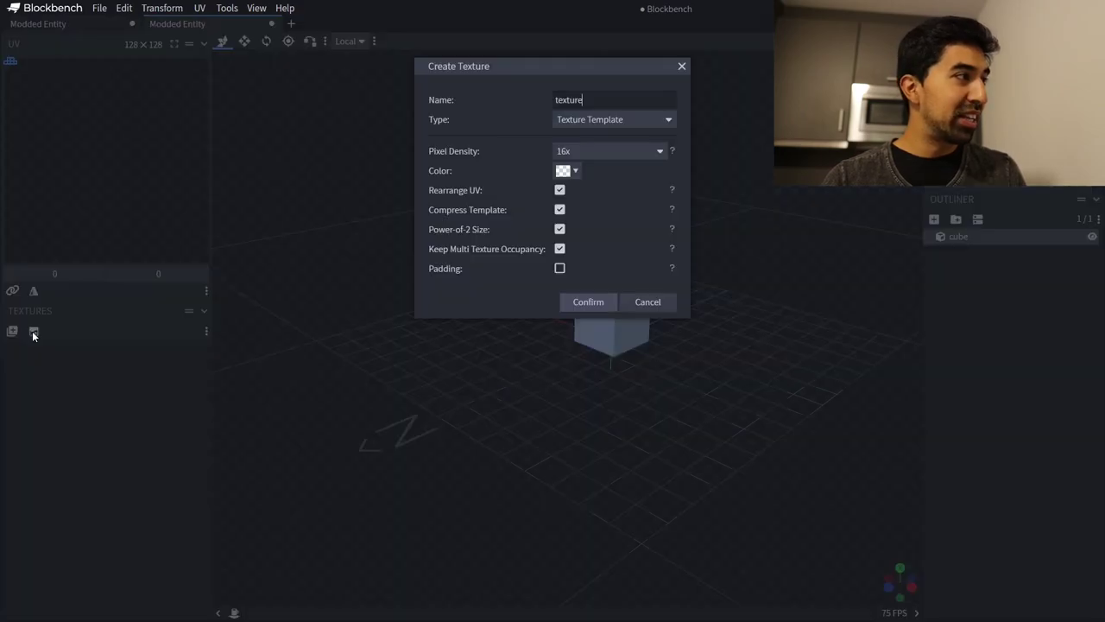
click(648, 151)
click(609, 218)
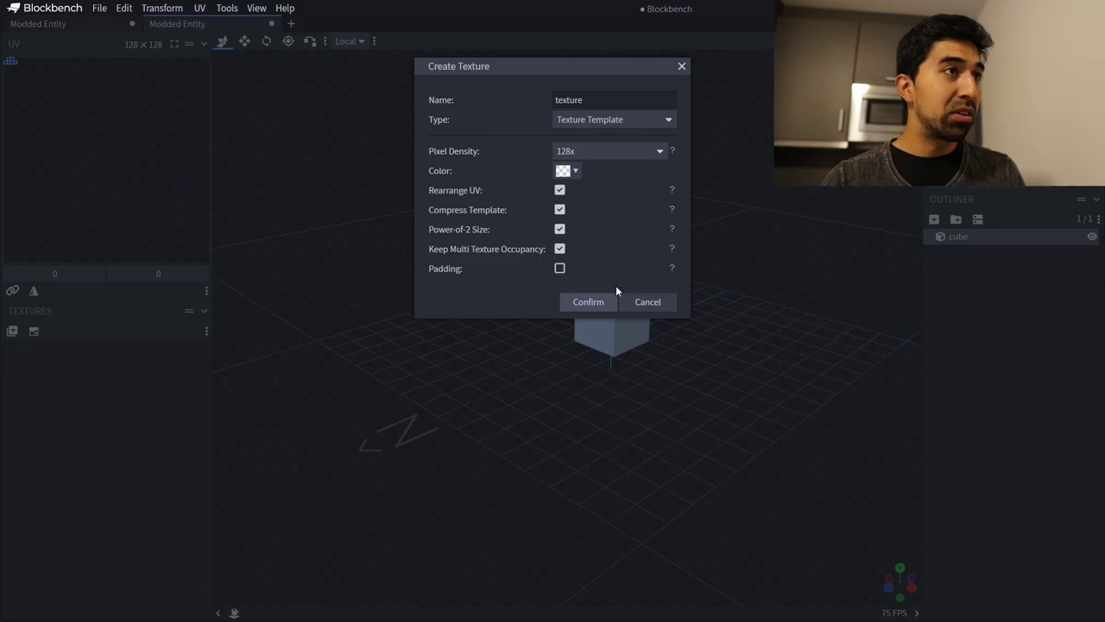
click(588, 302)
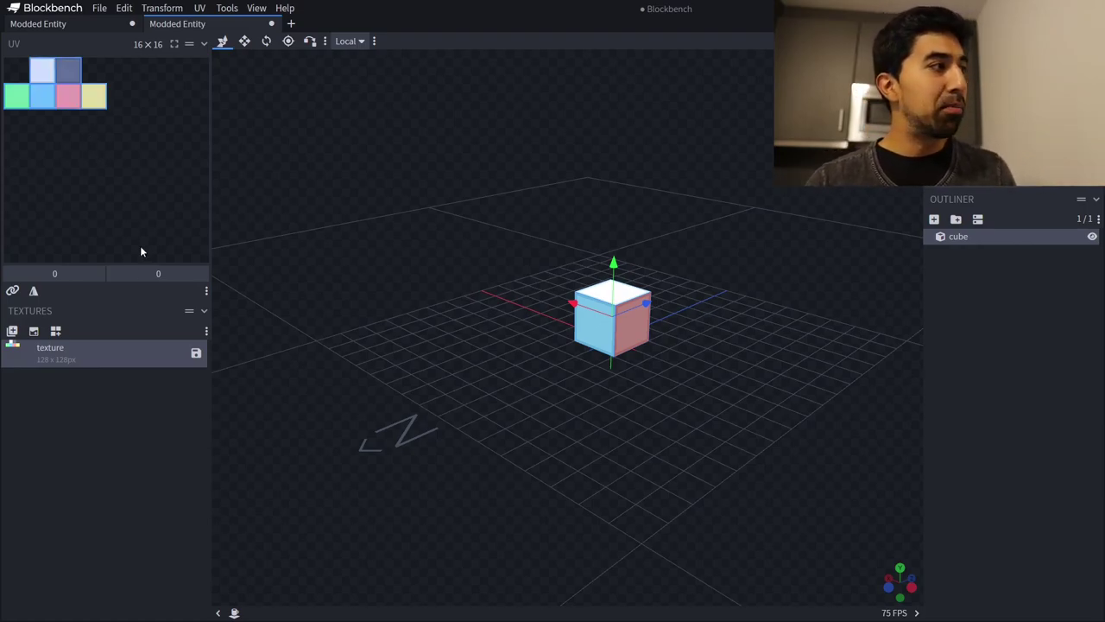
- Save the texture as texture.png and the project as custom_model2.bbmodel in the diglet resources folder
click(197, 354)
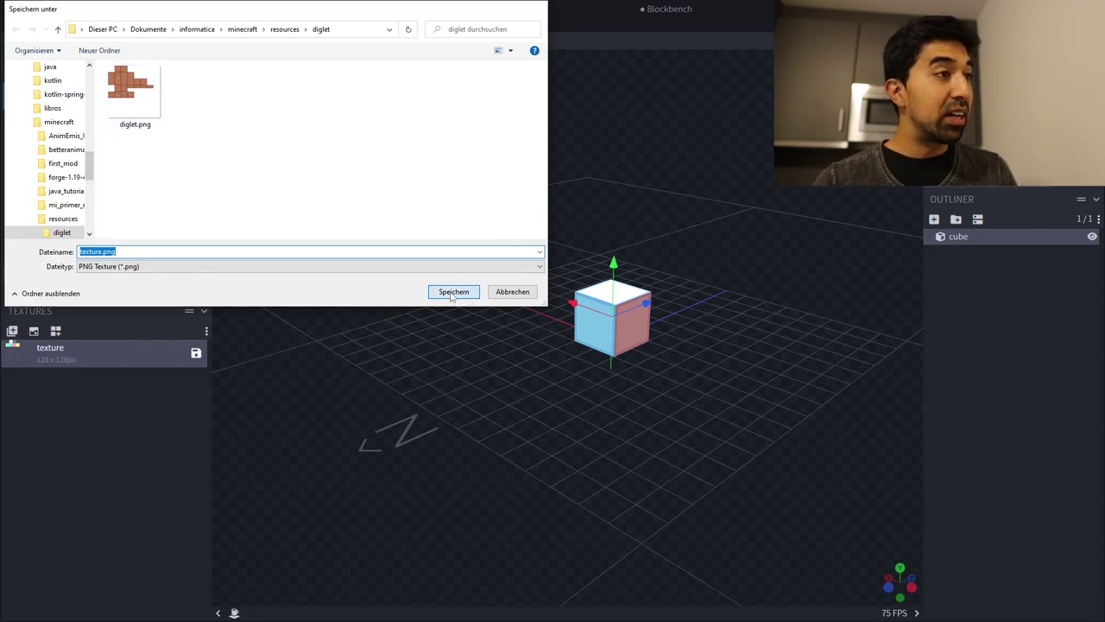
click(452, 292)
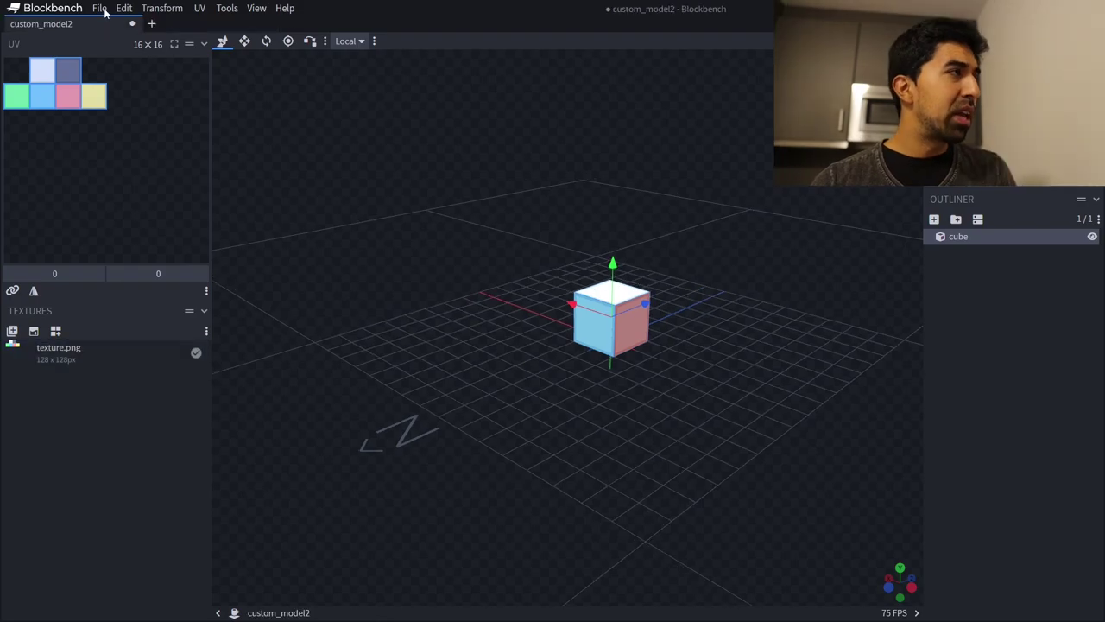
click(100, 9)
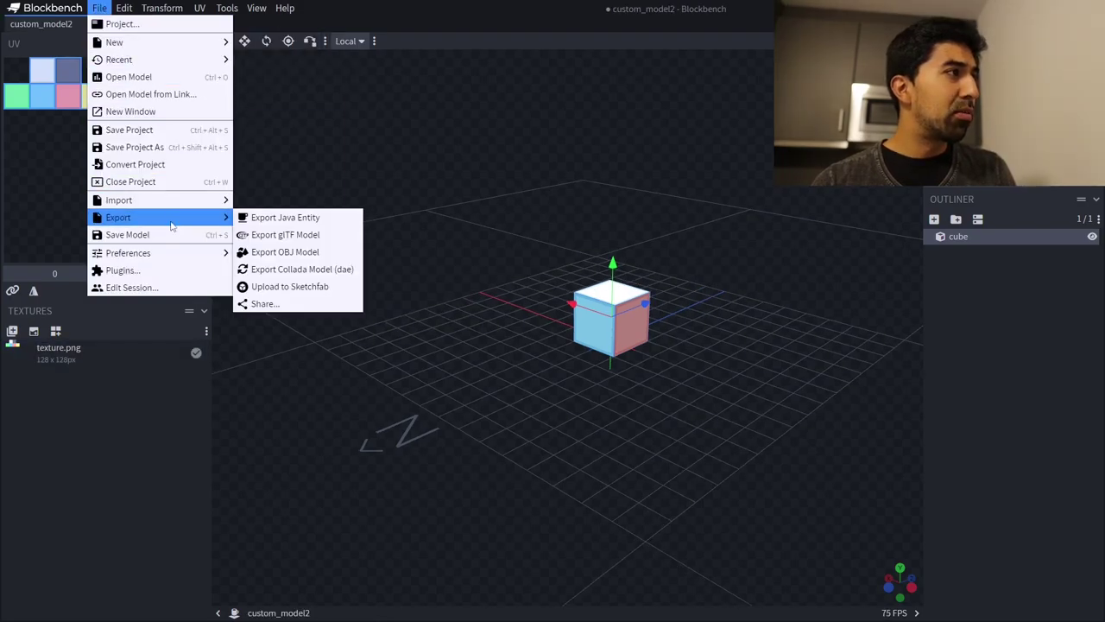
click(161, 131)
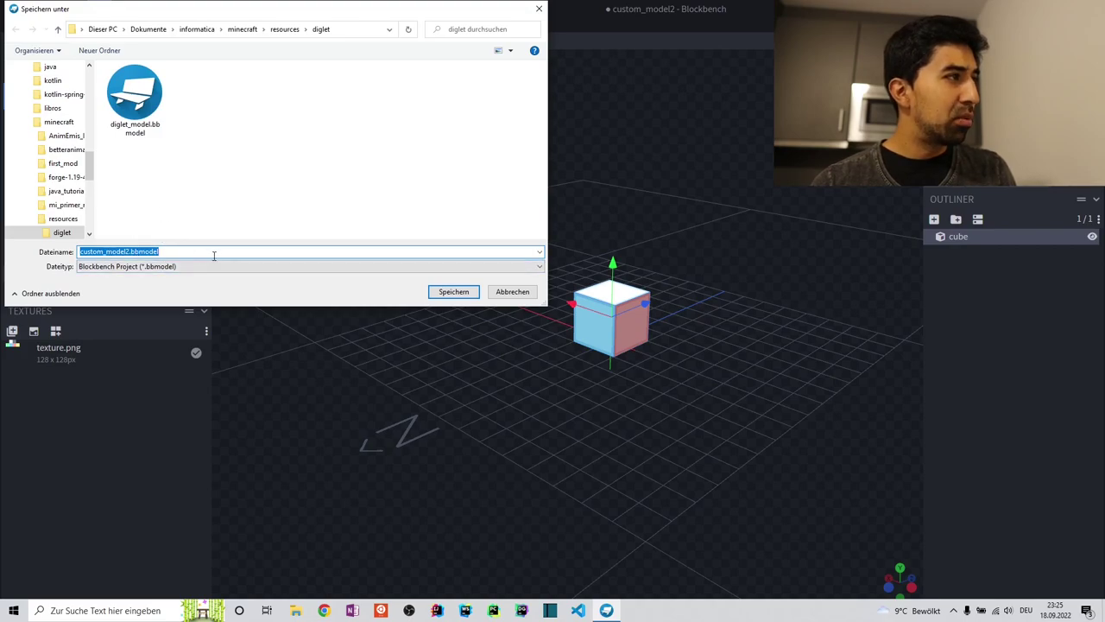
click(441, 291)
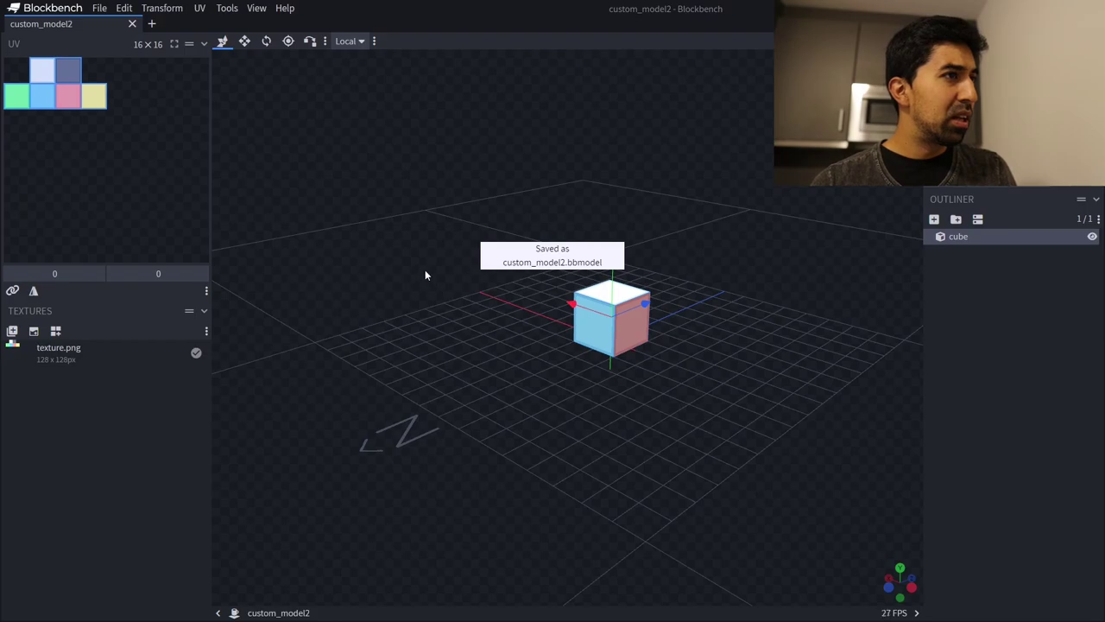
- Export the model as a Java entity to custom_model2.java in the diglet folder, overwriting the existing file
click(100, 8)
mouse_move(162, 218)
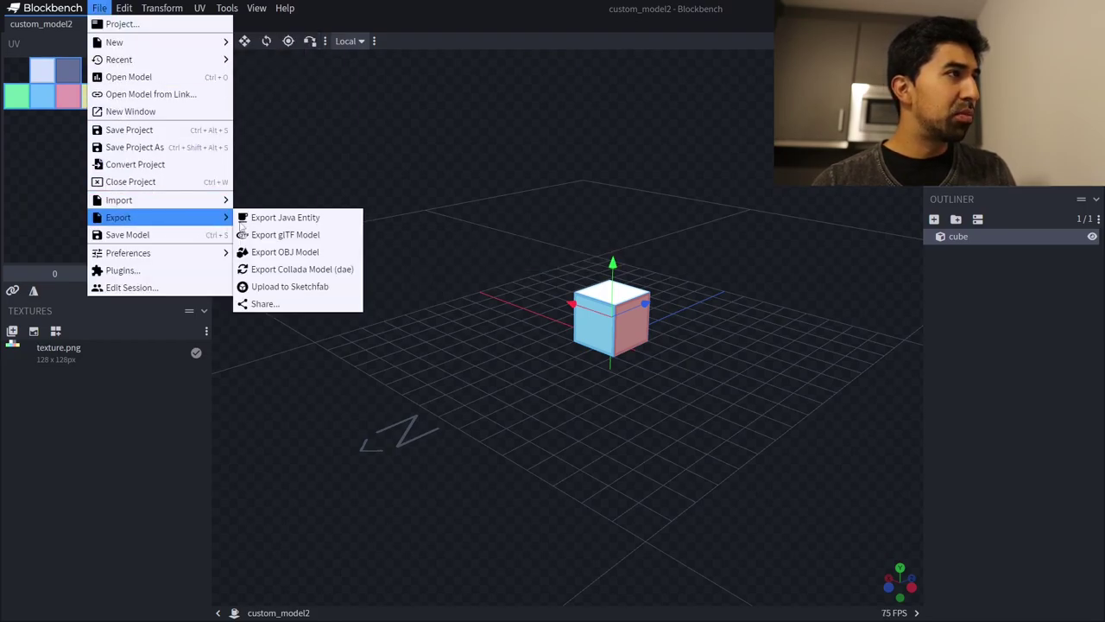
click(301, 219)
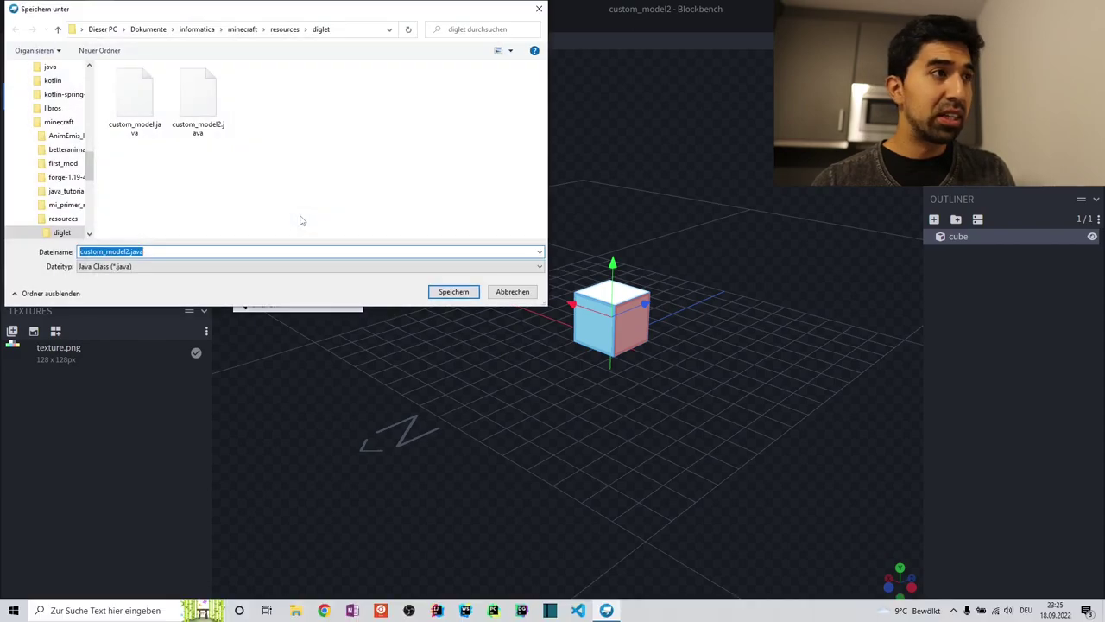
click(215, 123)
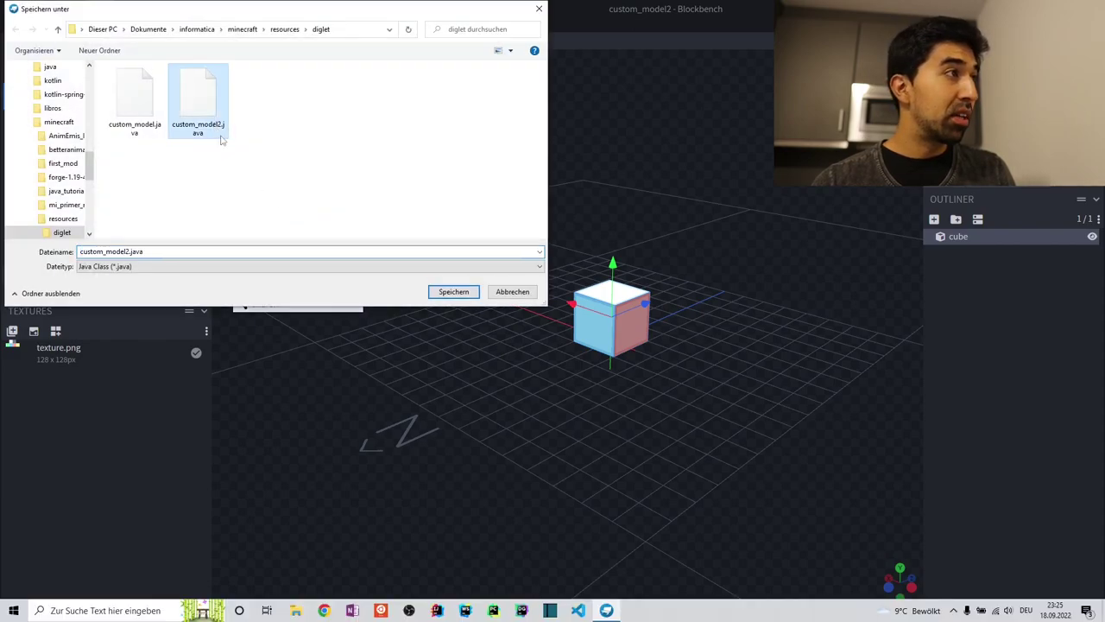
click(442, 292)
click(584, 307)
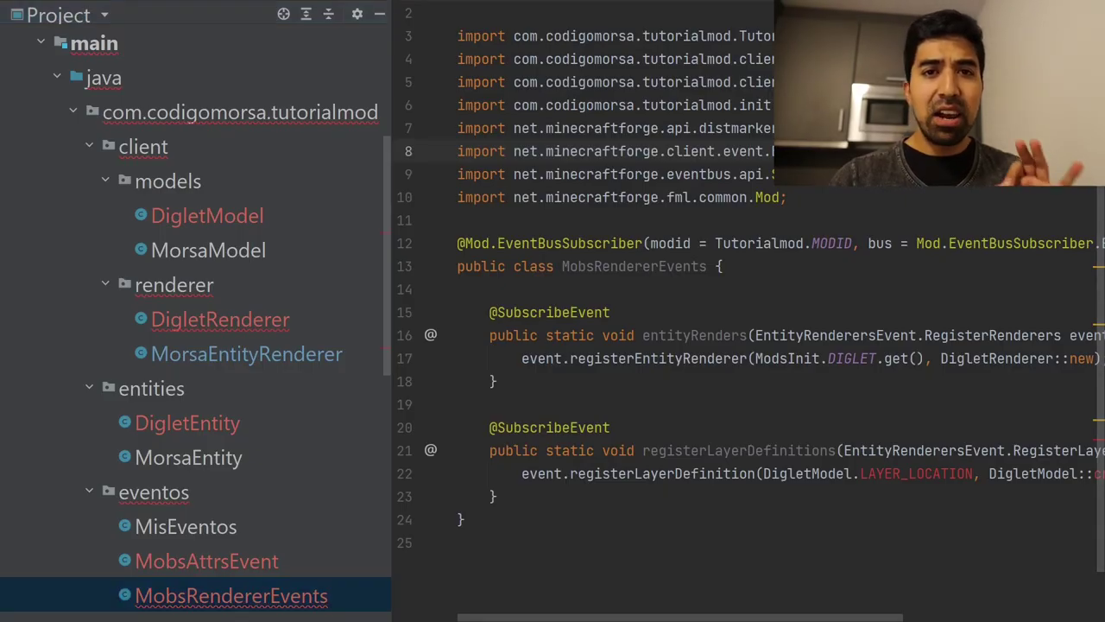
- In IntelliJ IDEA, move custom_model2.java into the client models package and open its custom_model class
drag(850, 168, 202, 181)
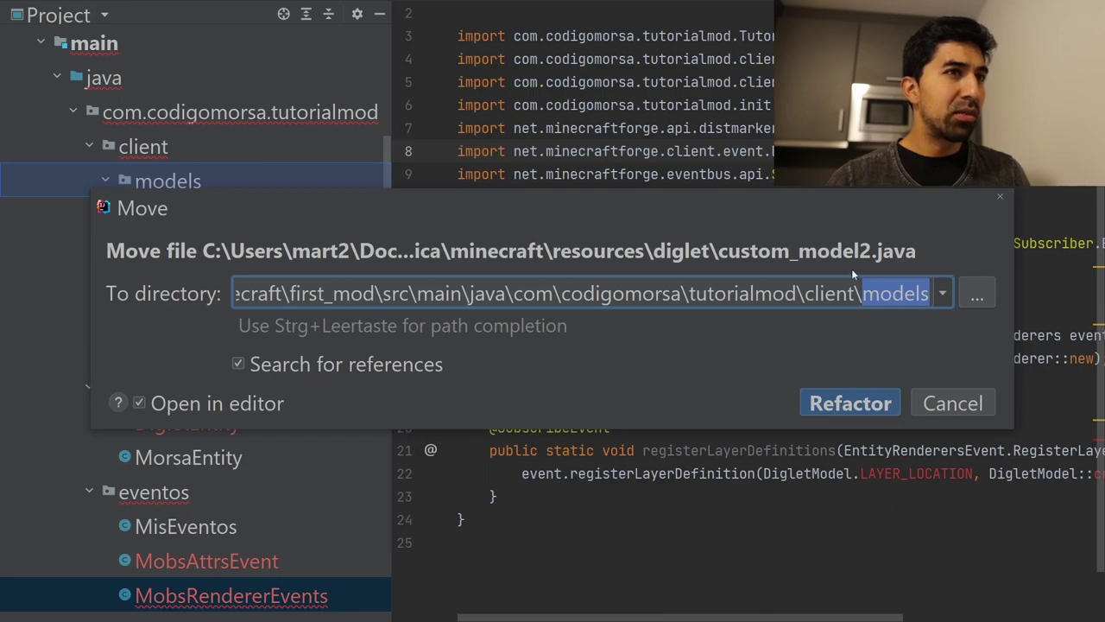
click(851, 404)
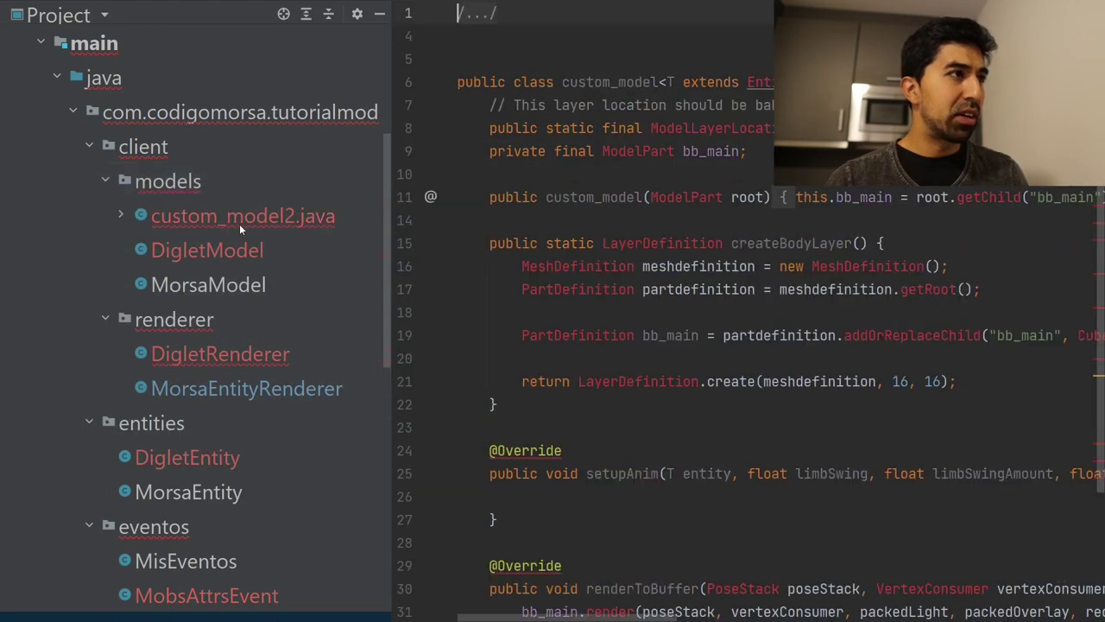
double_click(240, 223)
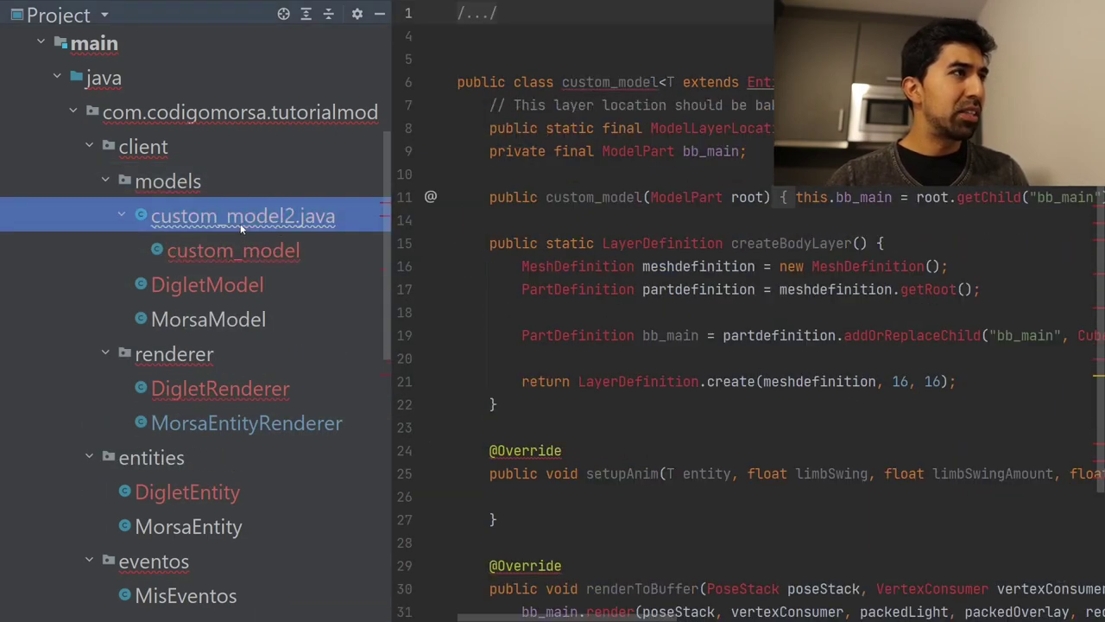
double_click(235, 244)
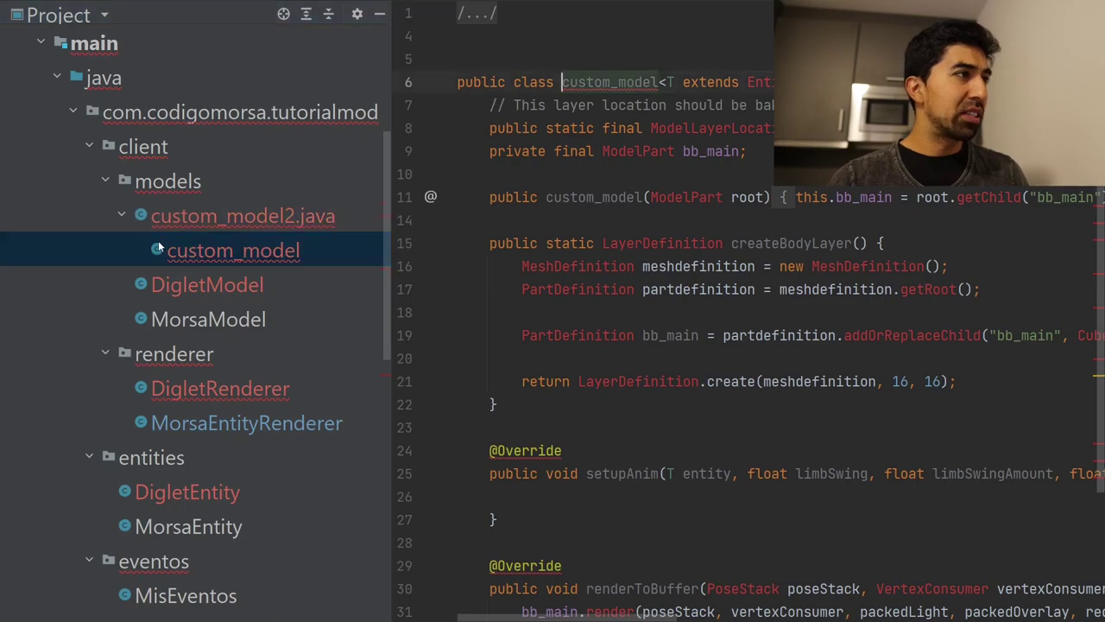
- Examine the exported custom_model class in full width, including its collapsed header comments and its methods
key(alt+1)
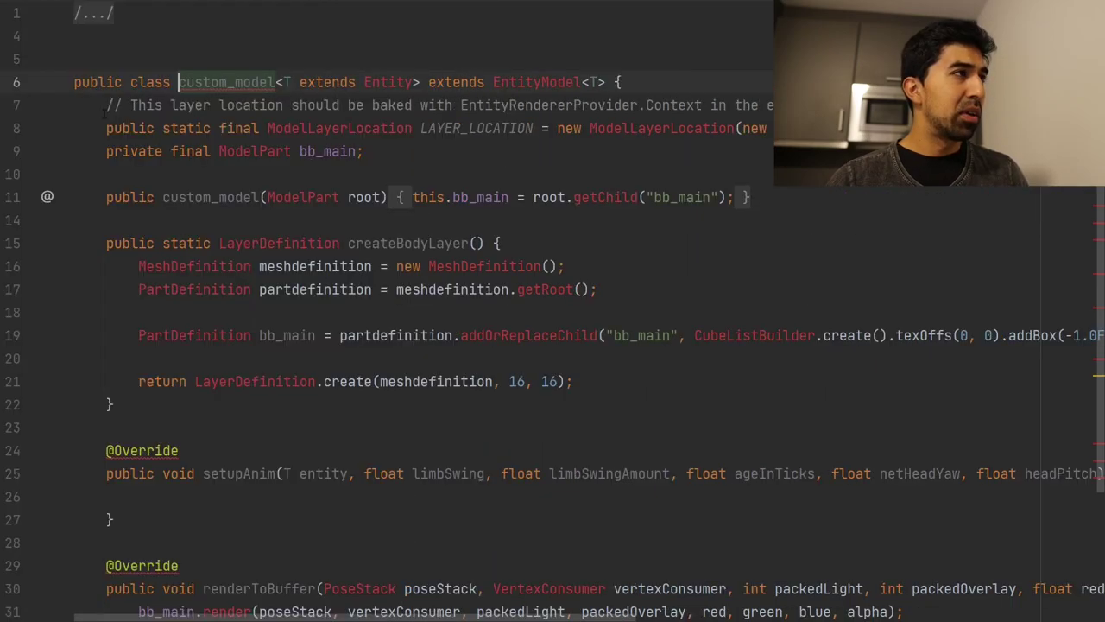
key(ctrl+Home)
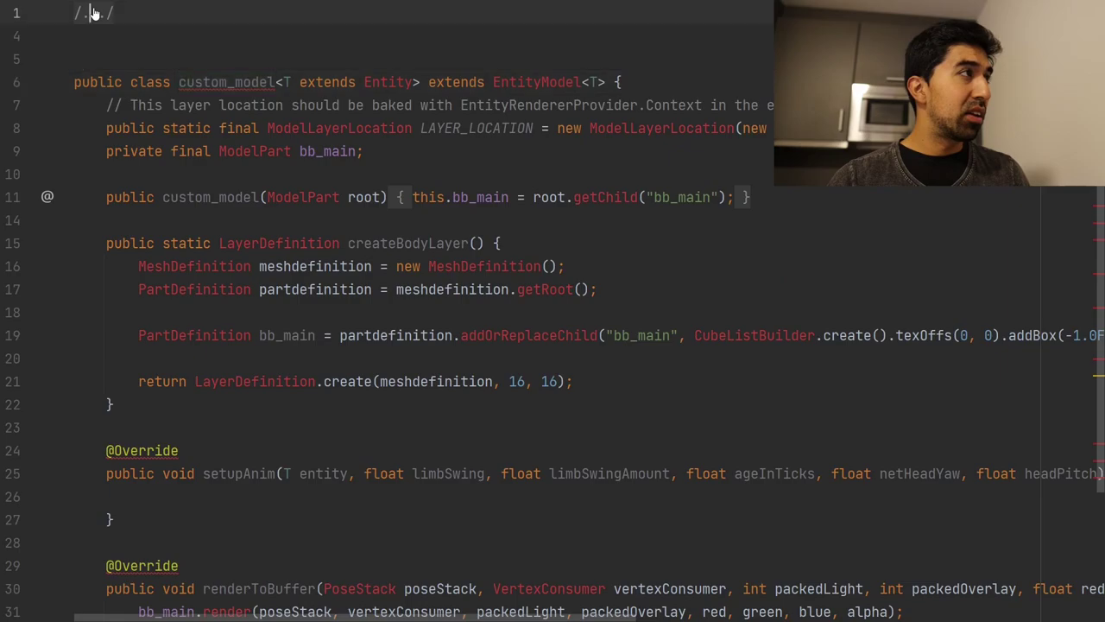
key(ctrl+equal)
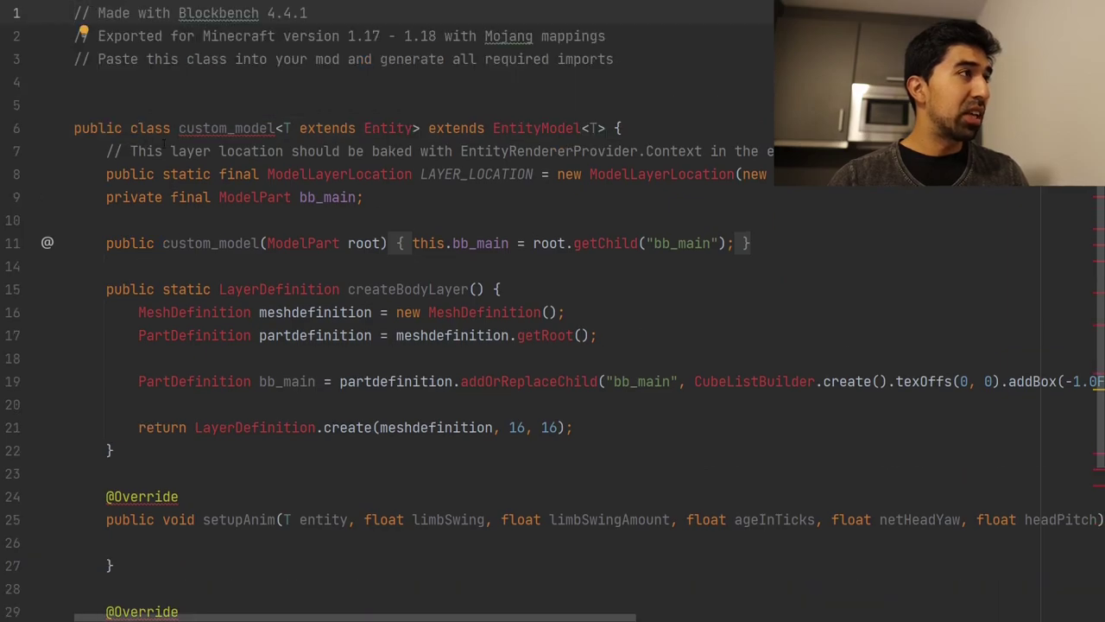
scroll(164, 147, down, 3)
scroll(158, 142, up, 3)
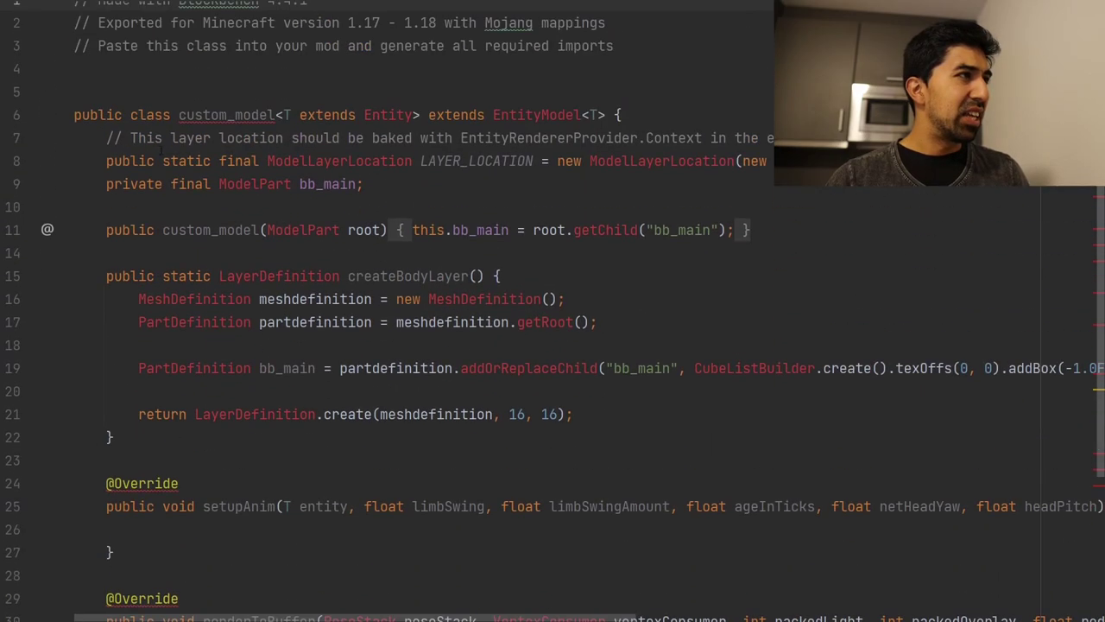
click(135, 252)
scroll(106, 249, down, 3)
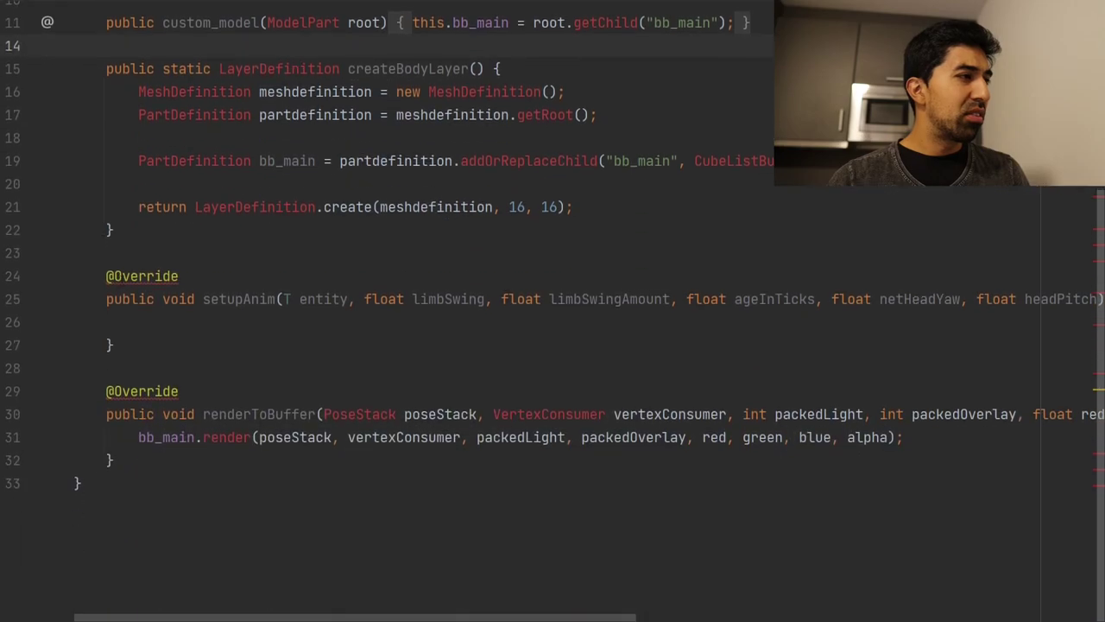
scroll(635, 131, up, 3)
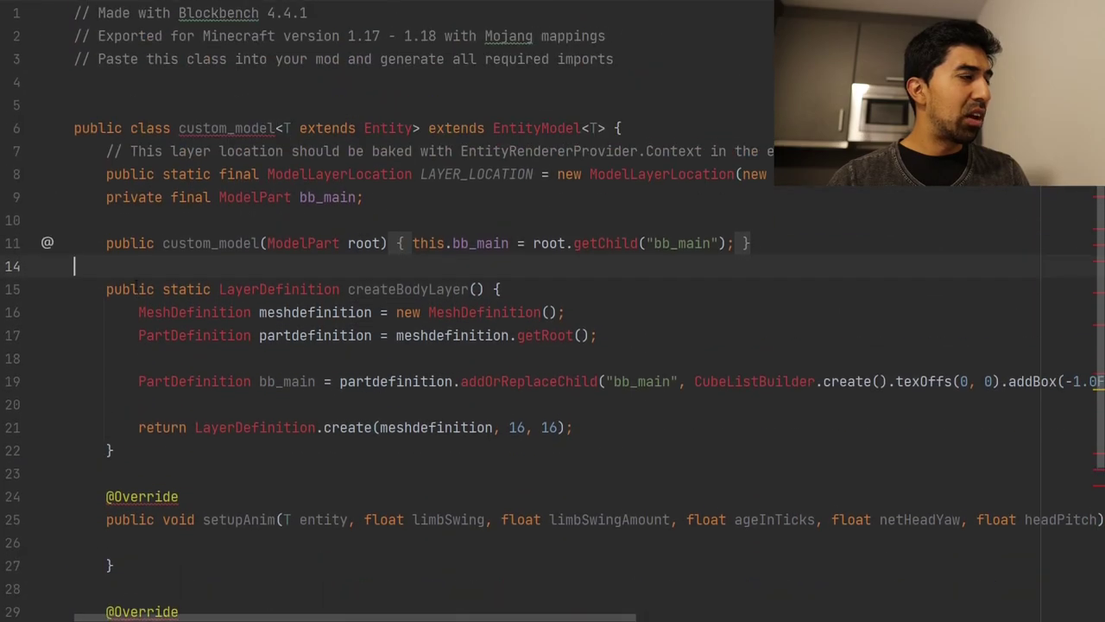
click(635, 131)
scroll(634, 131, down, 3)
scroll(634, 131, up, 3)
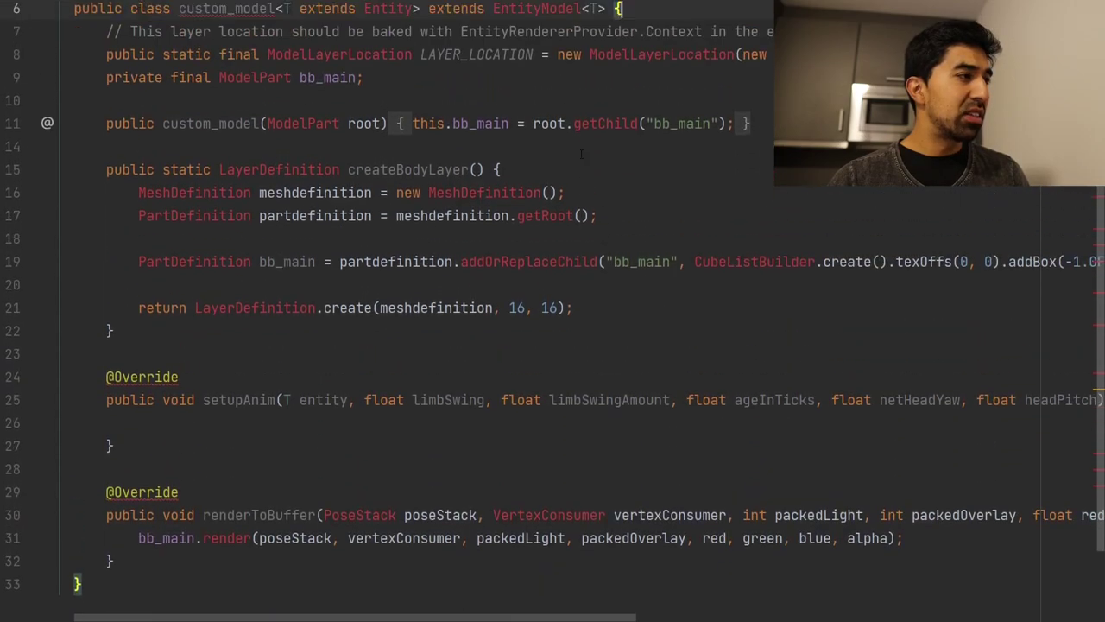
scroll(200, 273, down, 3)
scroll(200, 273, up, 3)
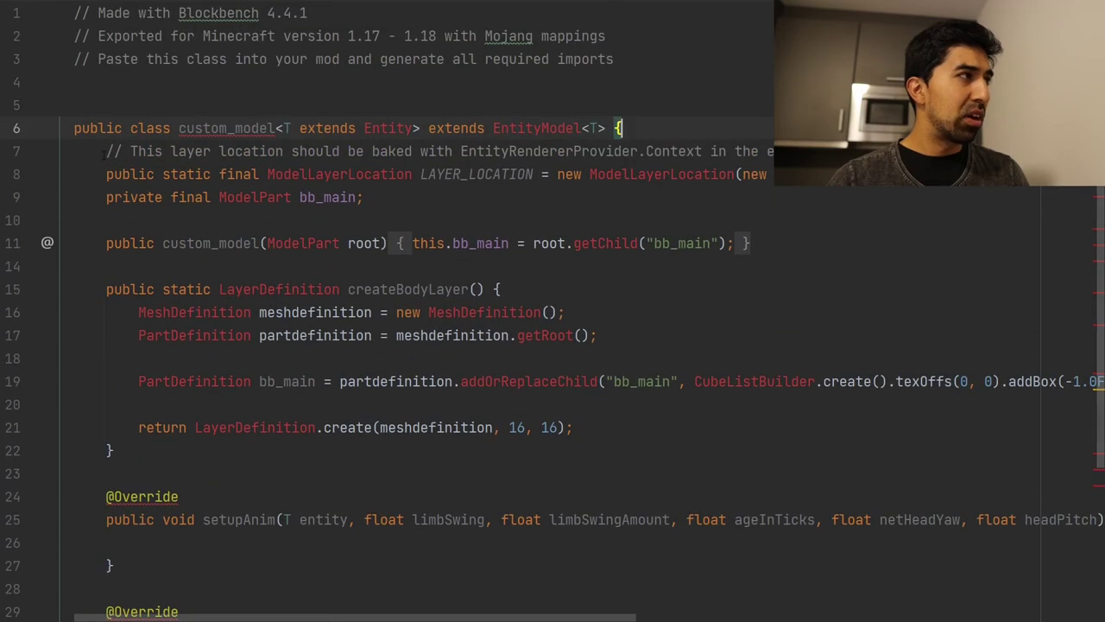
- Copy the entire body of the custom_model class and remove it from that class
drag(102, 154, 217, 464)
key(ctrl+c)
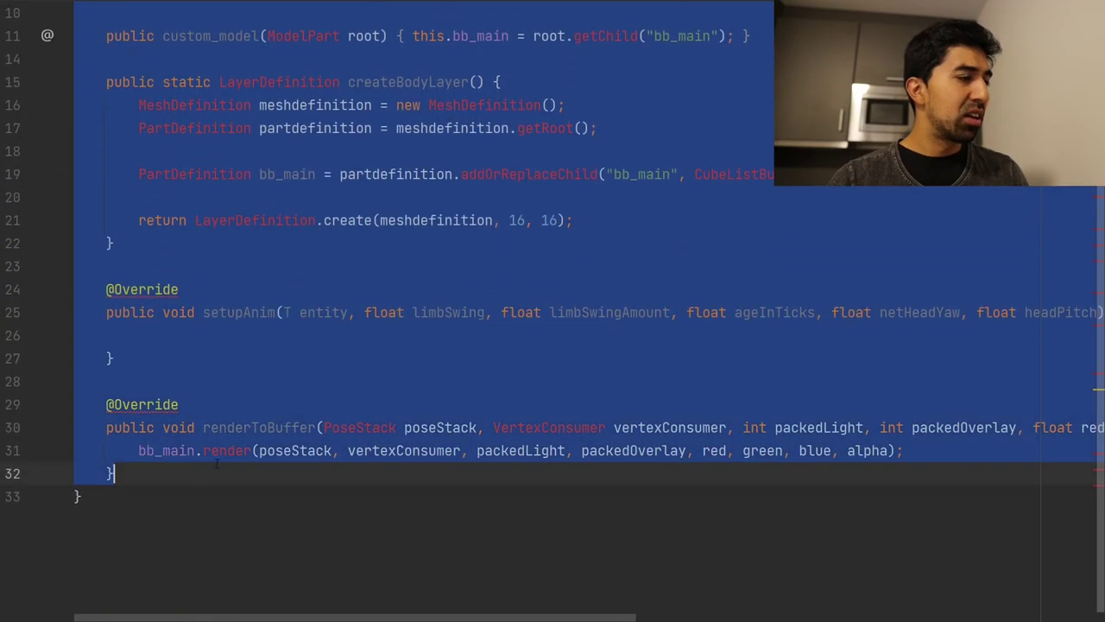
scroll(201, 478, up, 3)
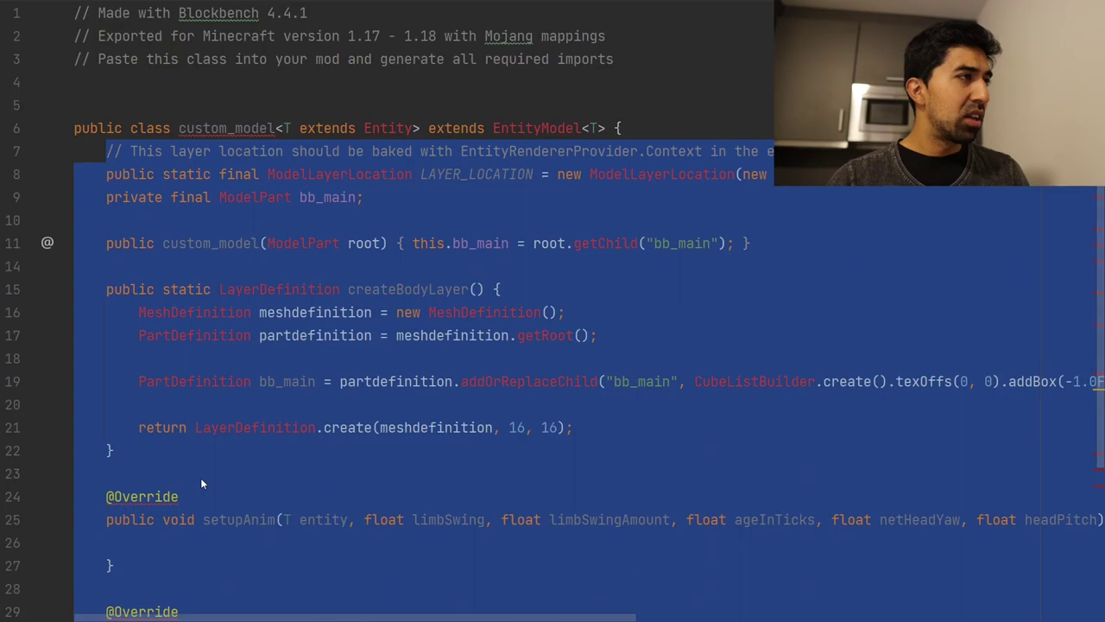
key(BackSpace)
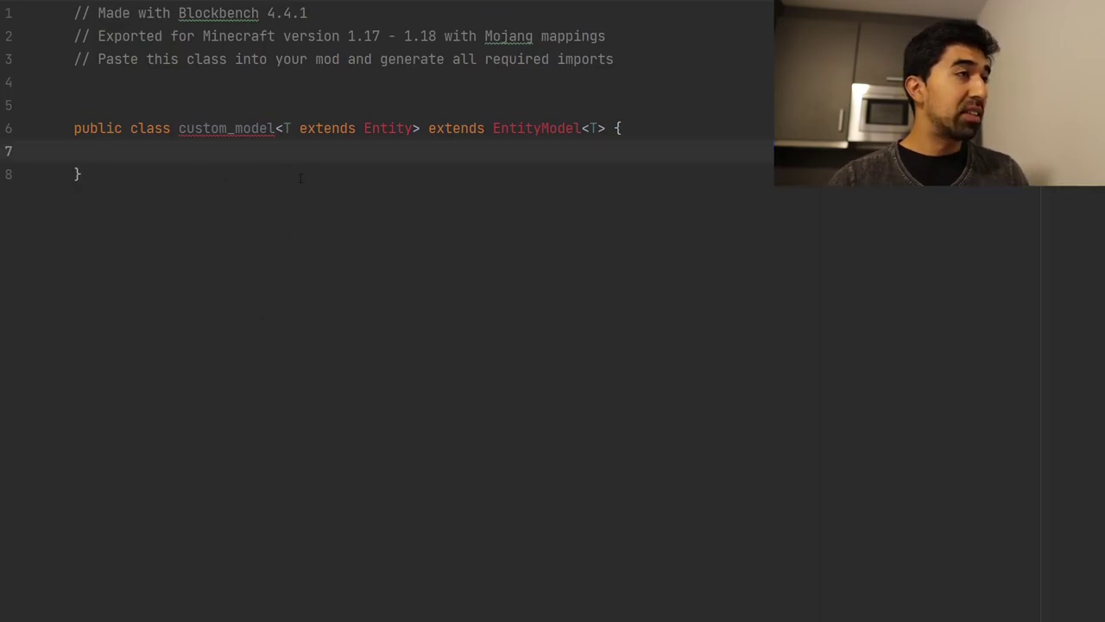
- Open the DigletModel class and replace its setupAnim and renderToBuffer methods with the copied model code
key(alt+1)
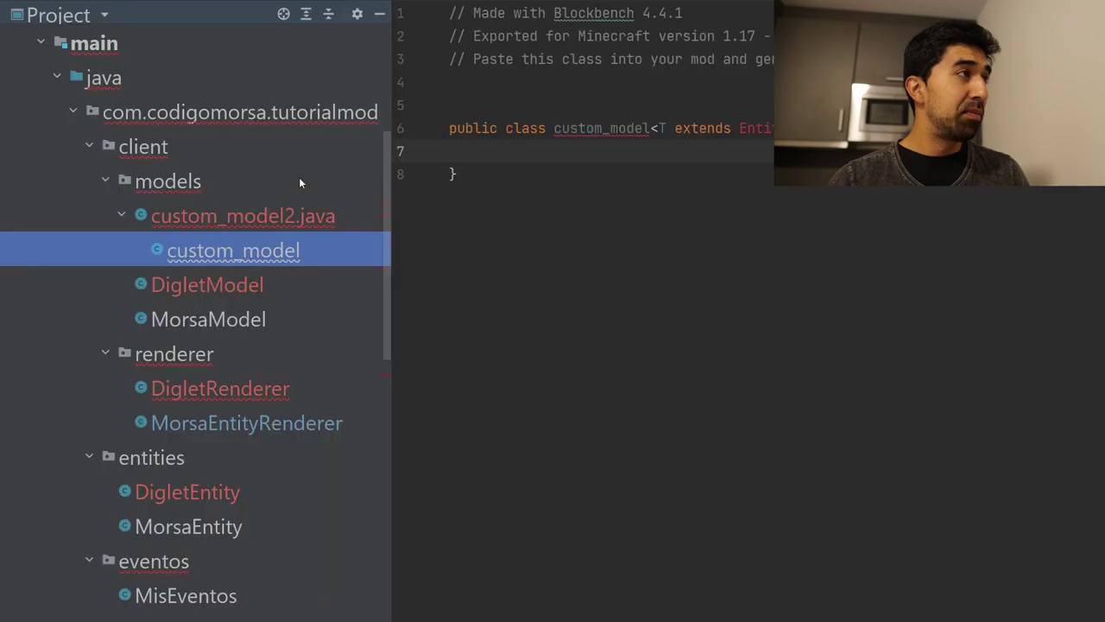
double_click(242, 283)
key(shift+Escape)
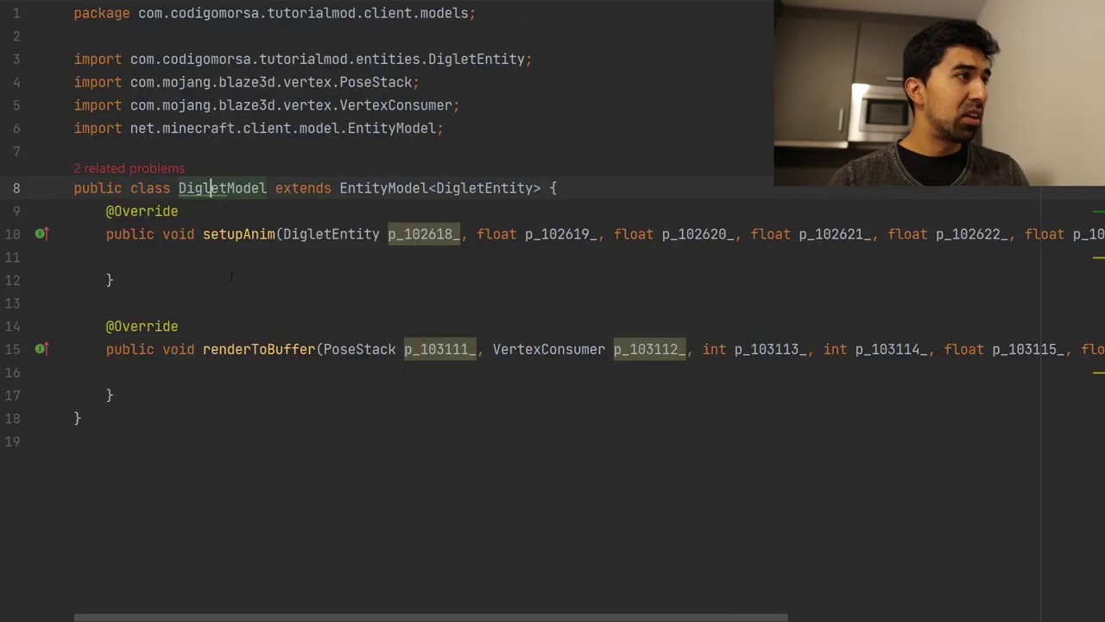
drag(74, 204, 184, 396)
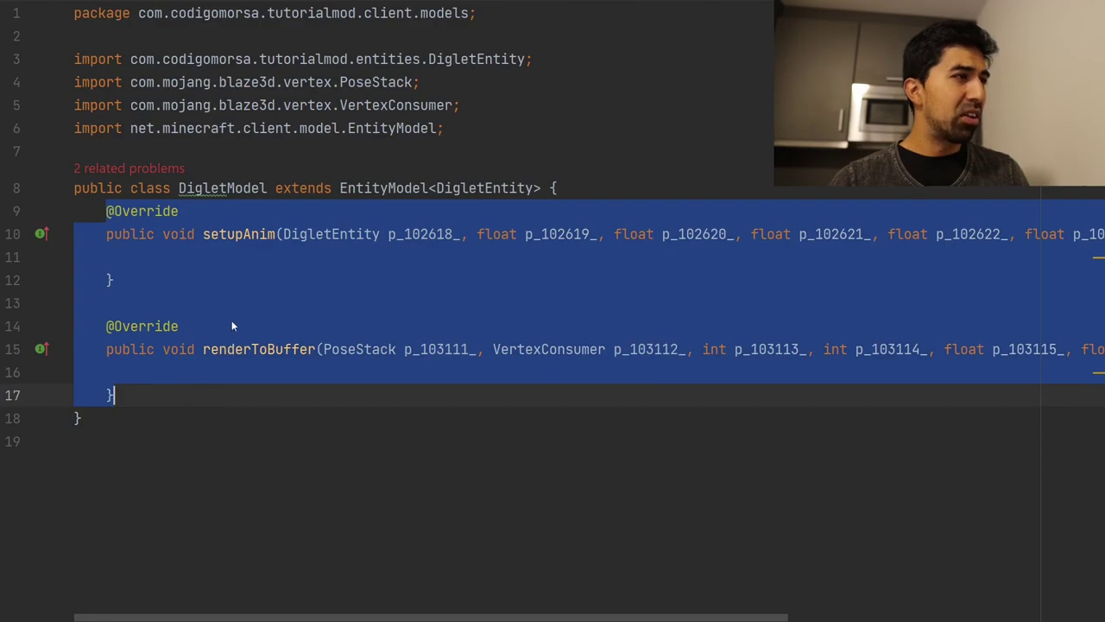
key(BackSpace)
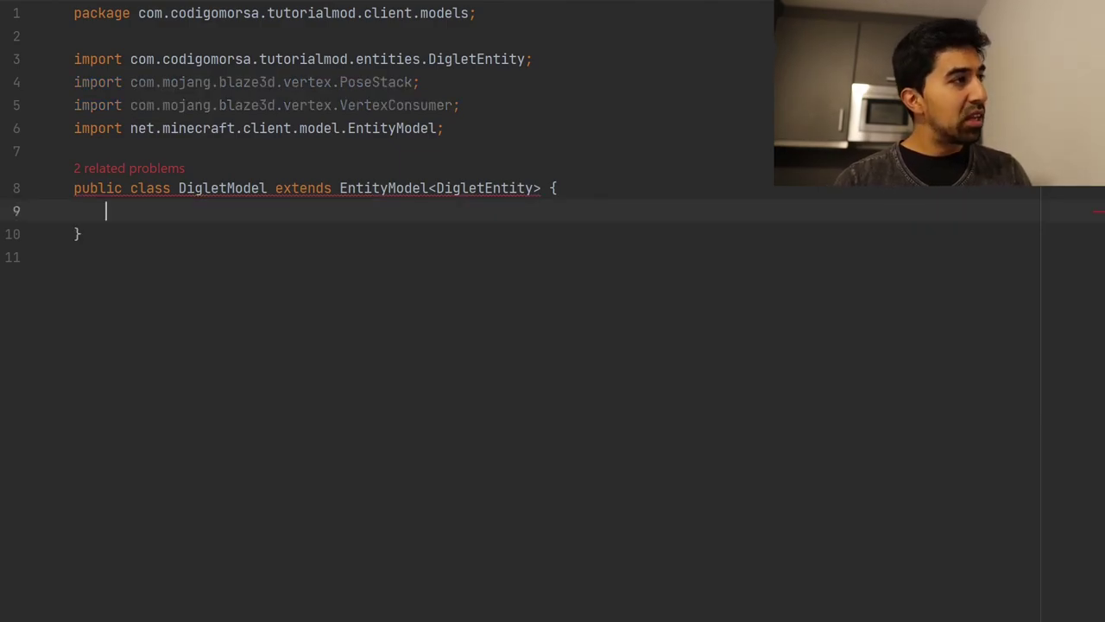
key(ctrl+v)
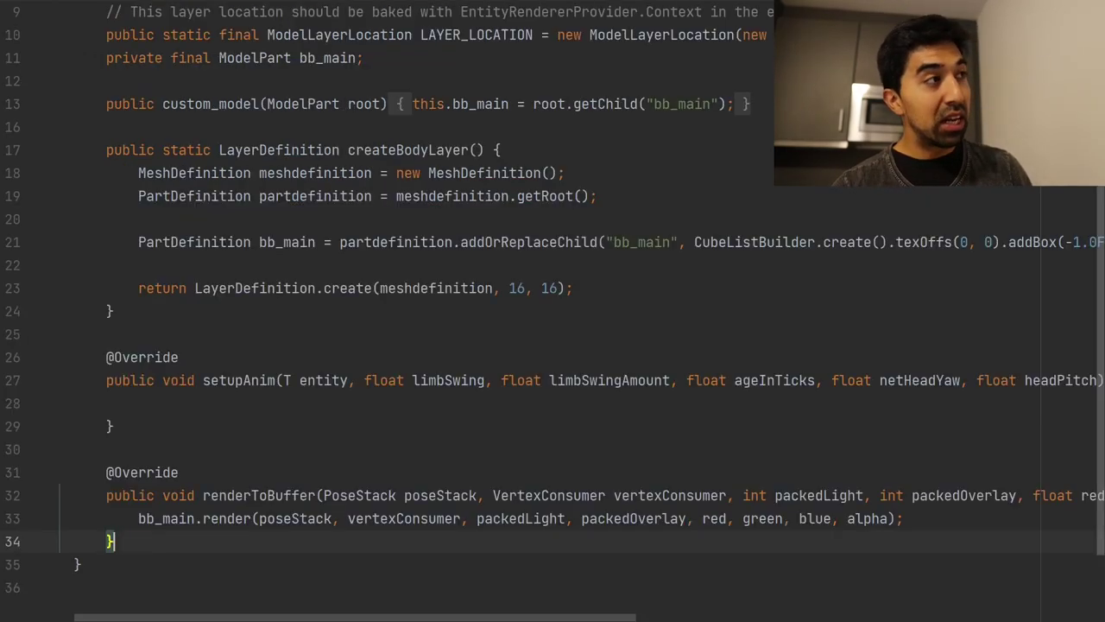
- Import net.minecraft.client.model.geom.ModelLayerLocation for the LAYER_LOCATION field in DigletModel
scroll(251, 207, up, 3)
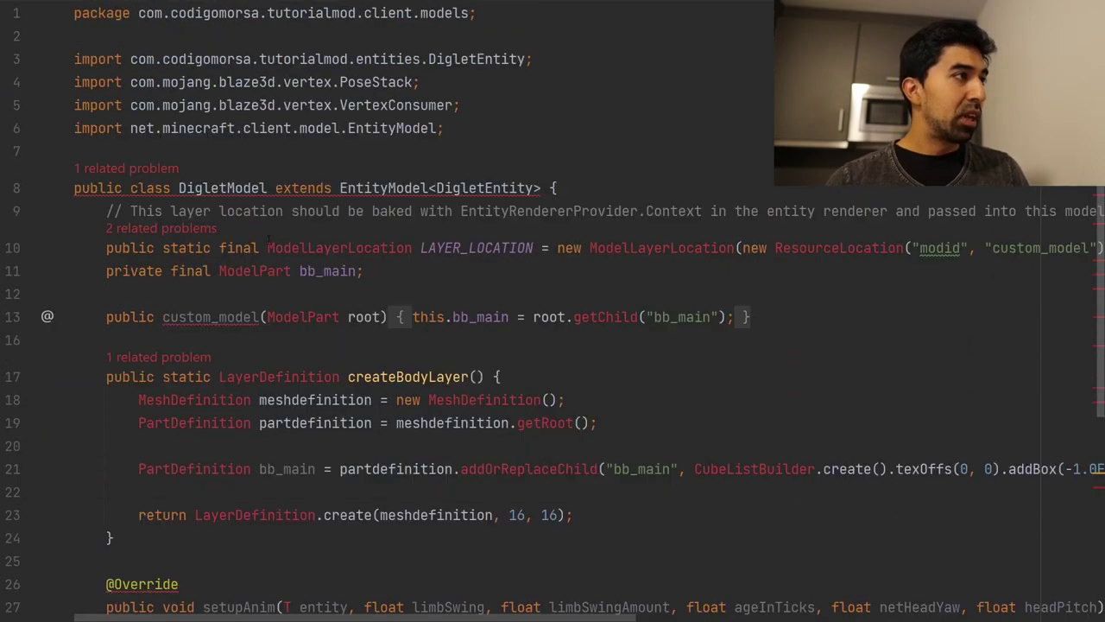
click(356, 249)
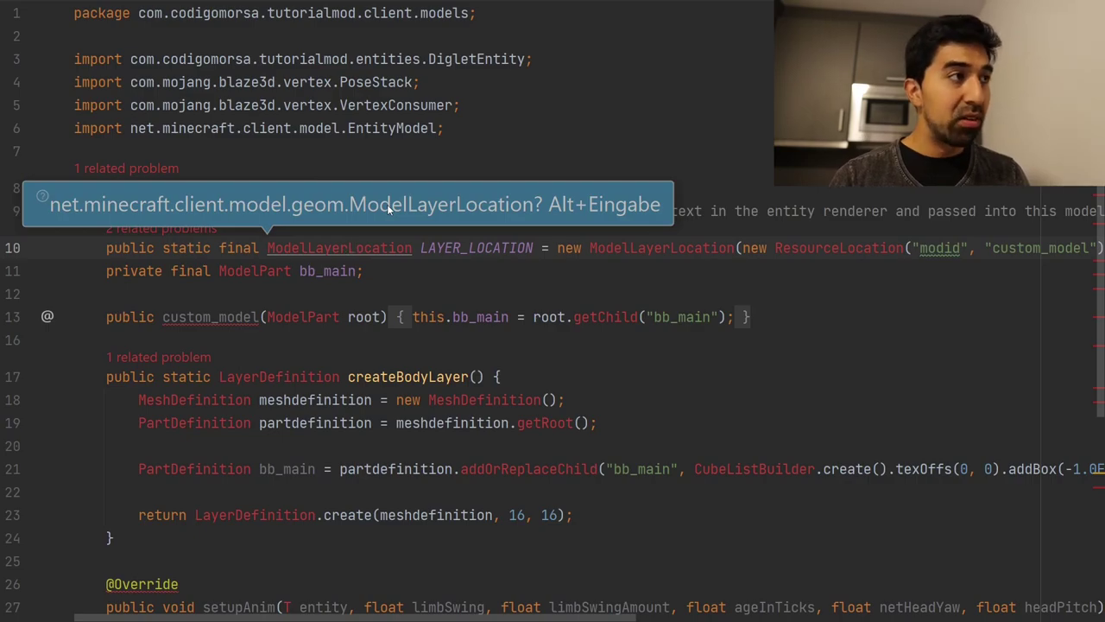
key(alt+Return)
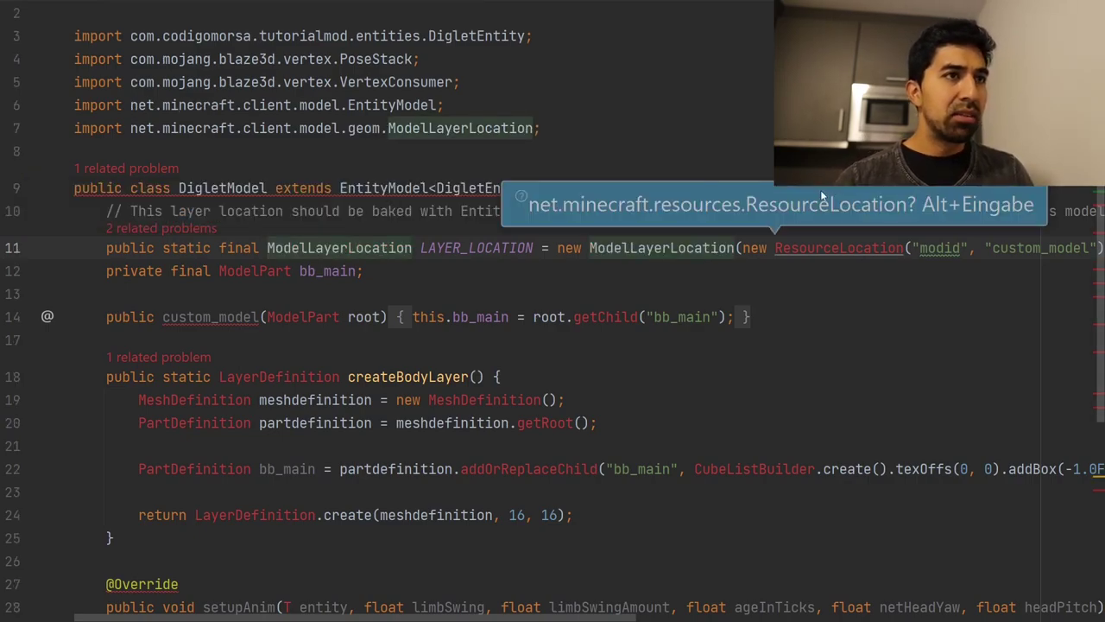